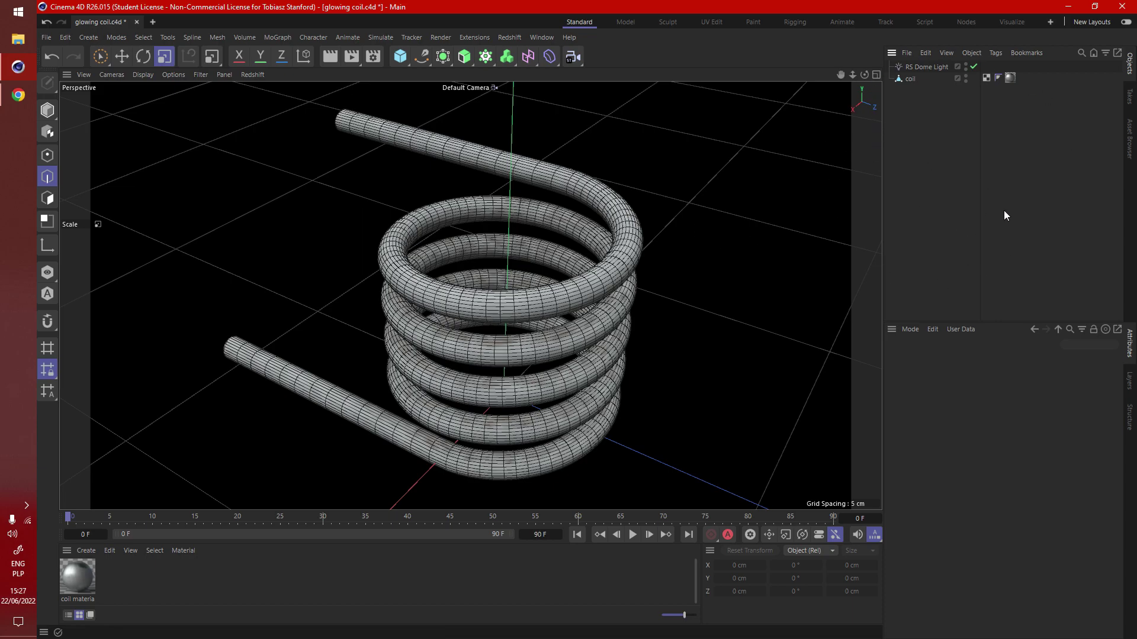
Create a vertex map on the coil with Set Vertex Weight at 0 %
click(912, 79)
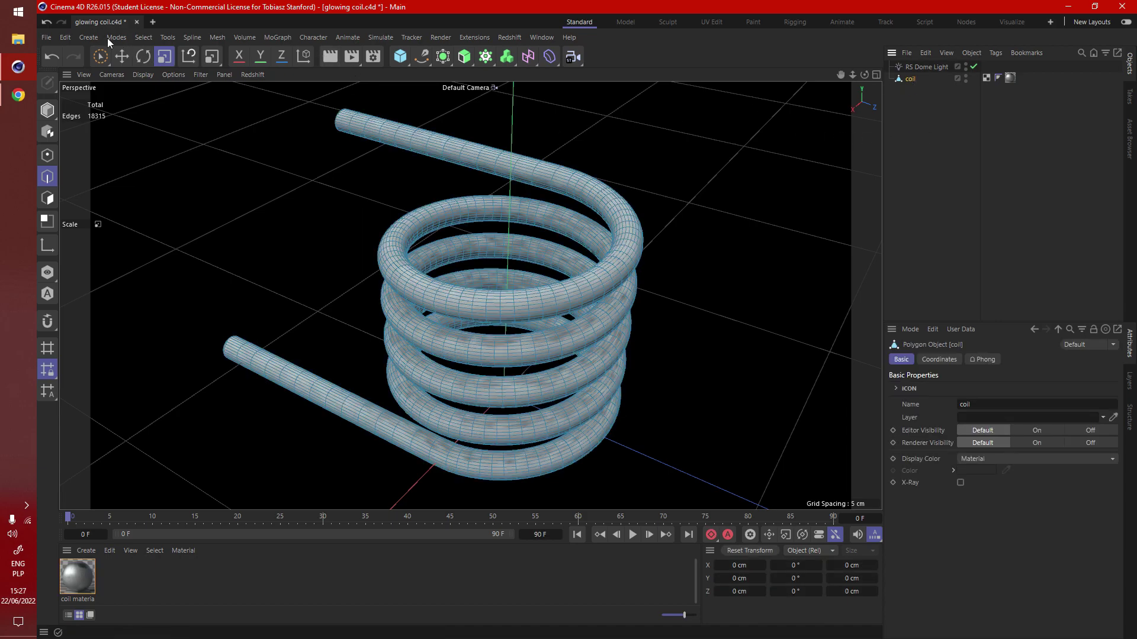
click(139, 38)
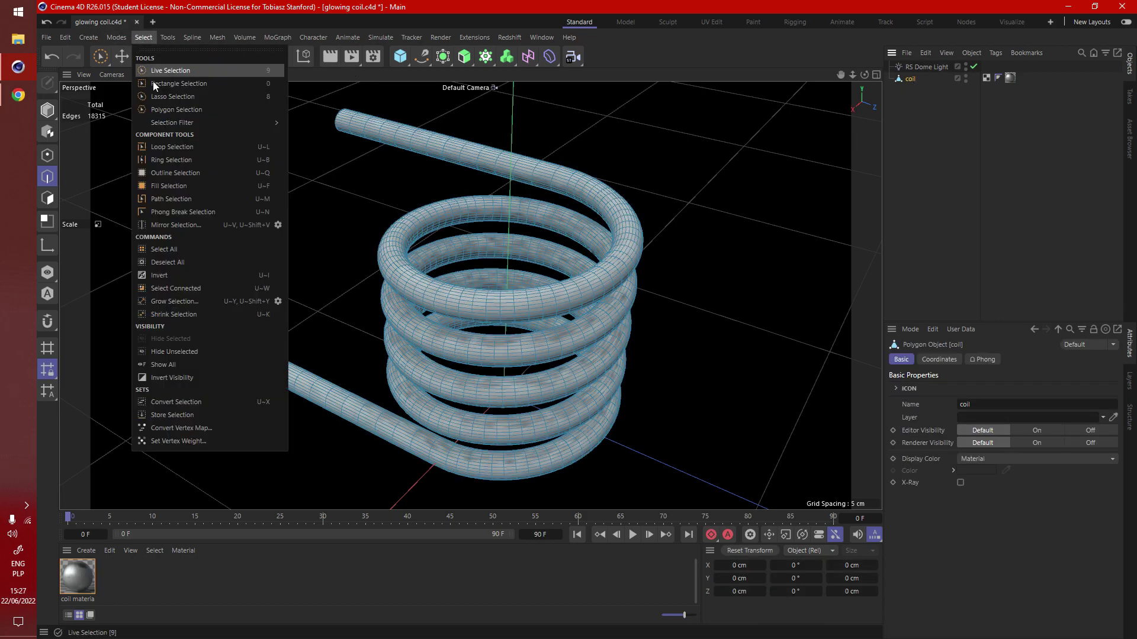
click(184, 442)
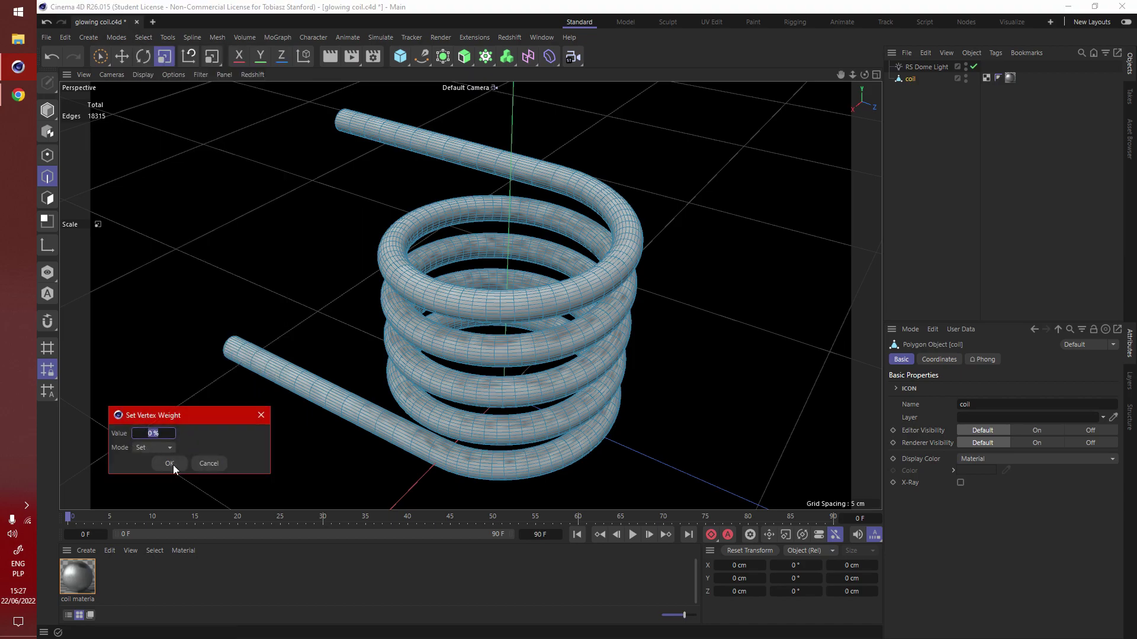
click(169, 464)
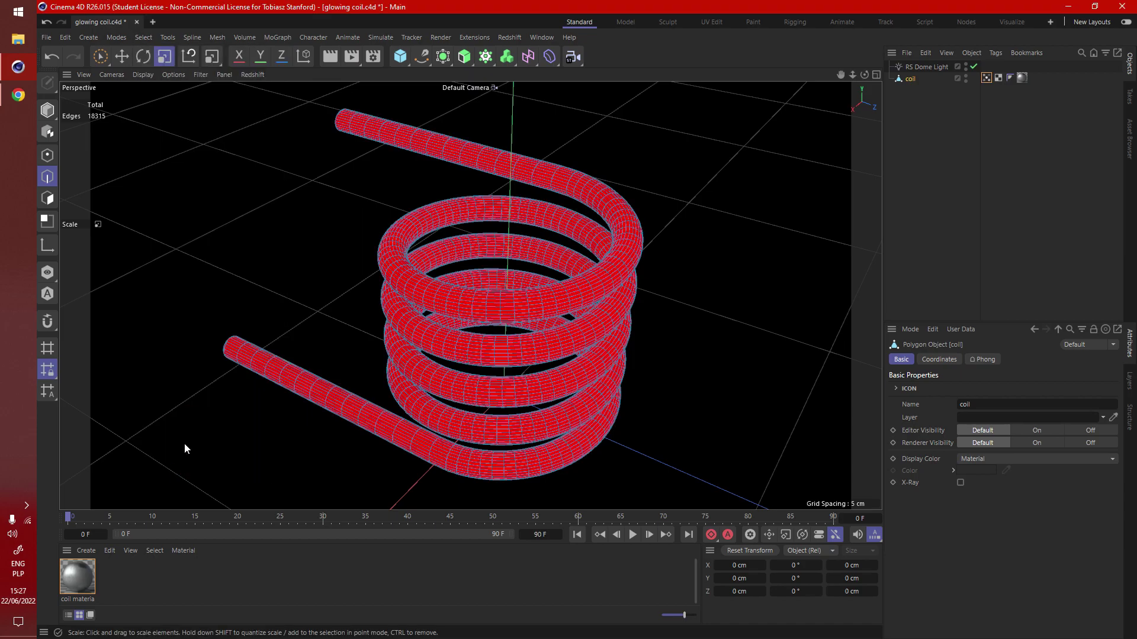
Enable Use Fields on the Vertex Map tag and delete its Freeze layer
click(986, 78)
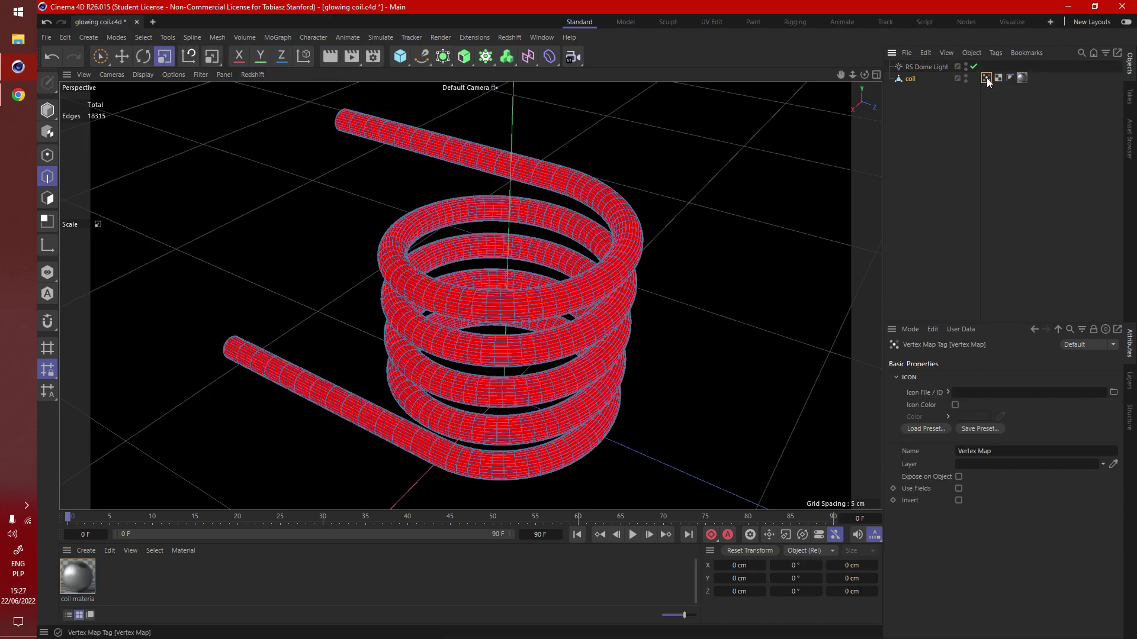
click(958, 489)
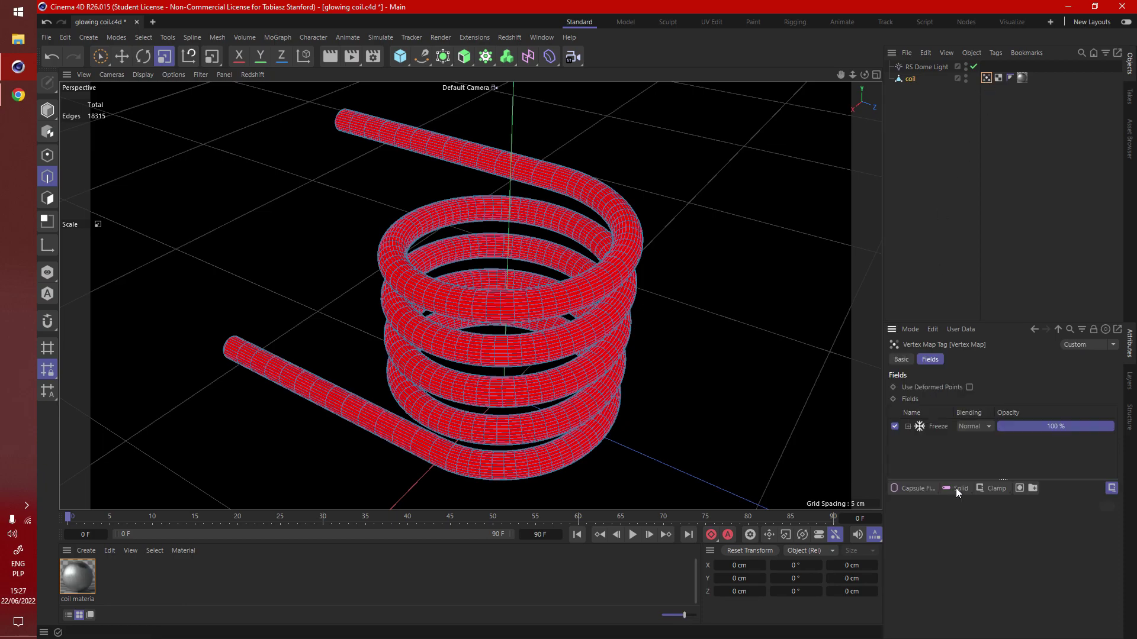
click(944, 428)
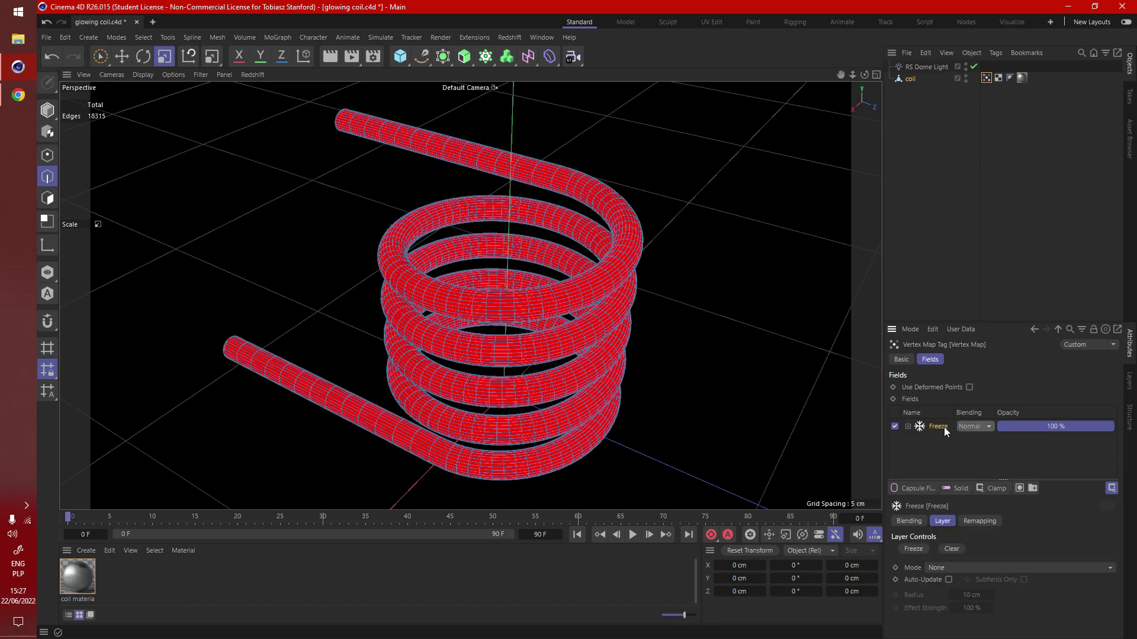
key(Delete)
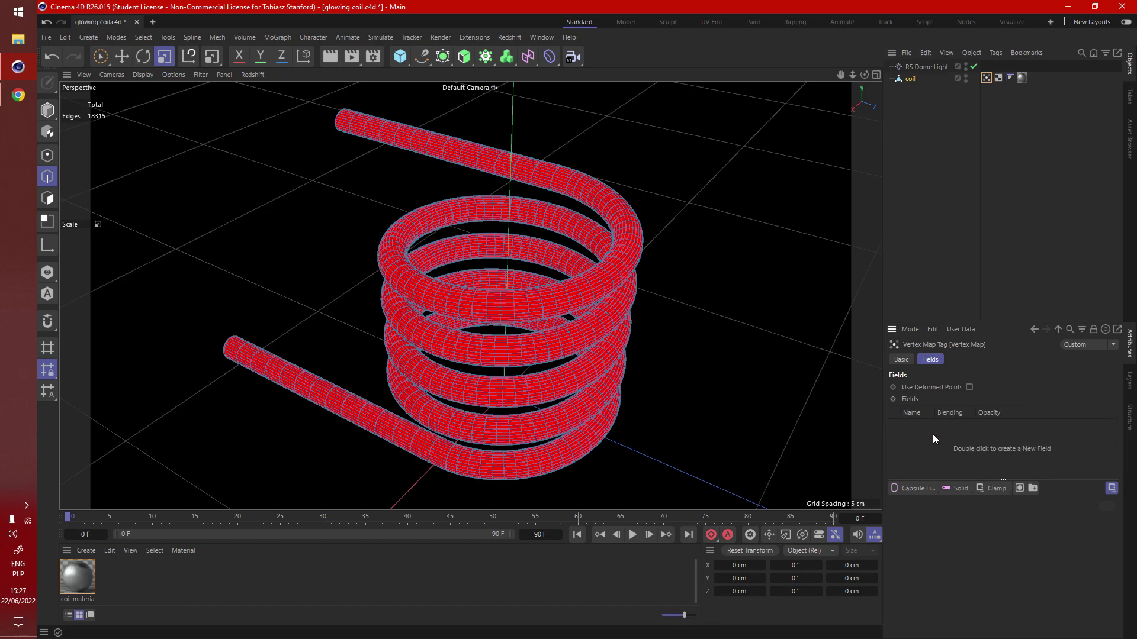
Add a Capsule Field to the vertex map's fields list
click(922, 488)
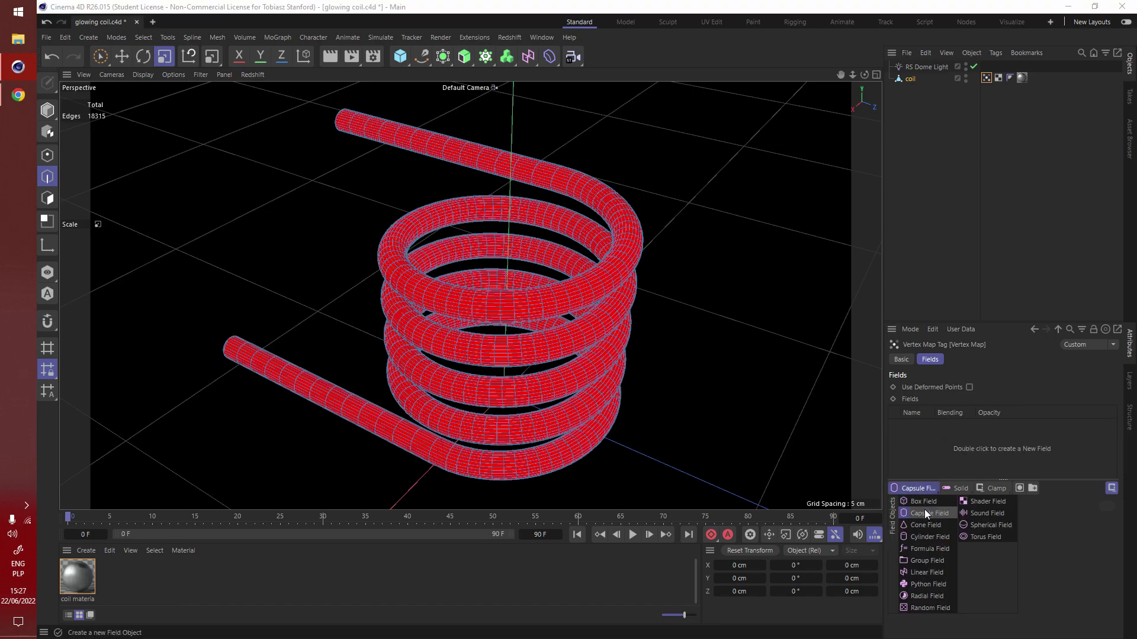
click(925, 513)
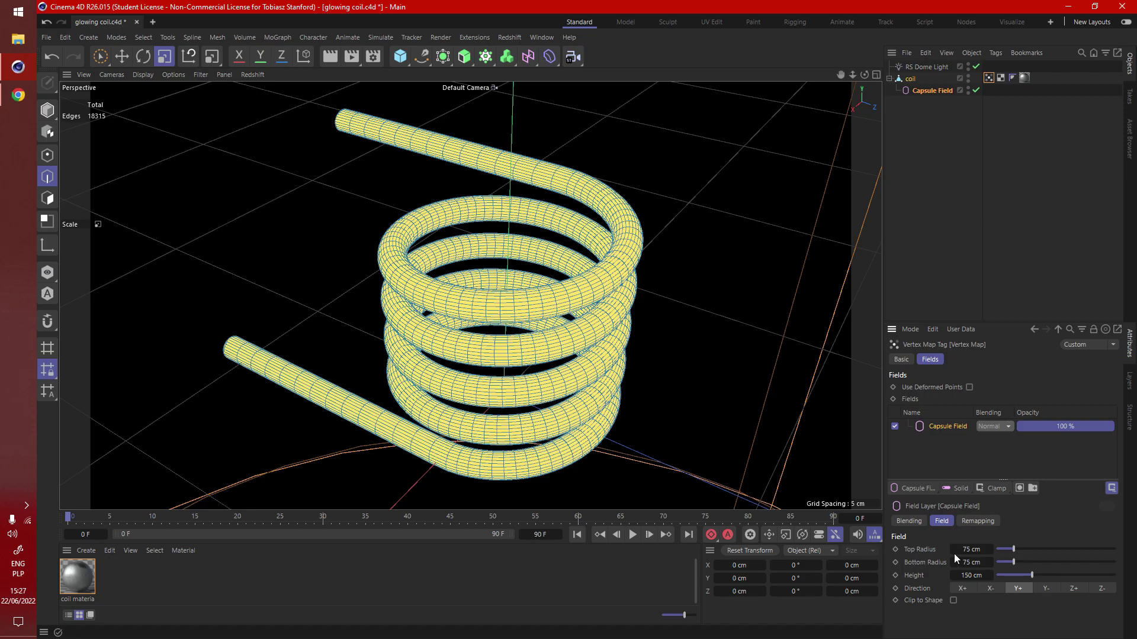
scroll(371, 273, down, 5)
scroll(509, 299, up, 4)
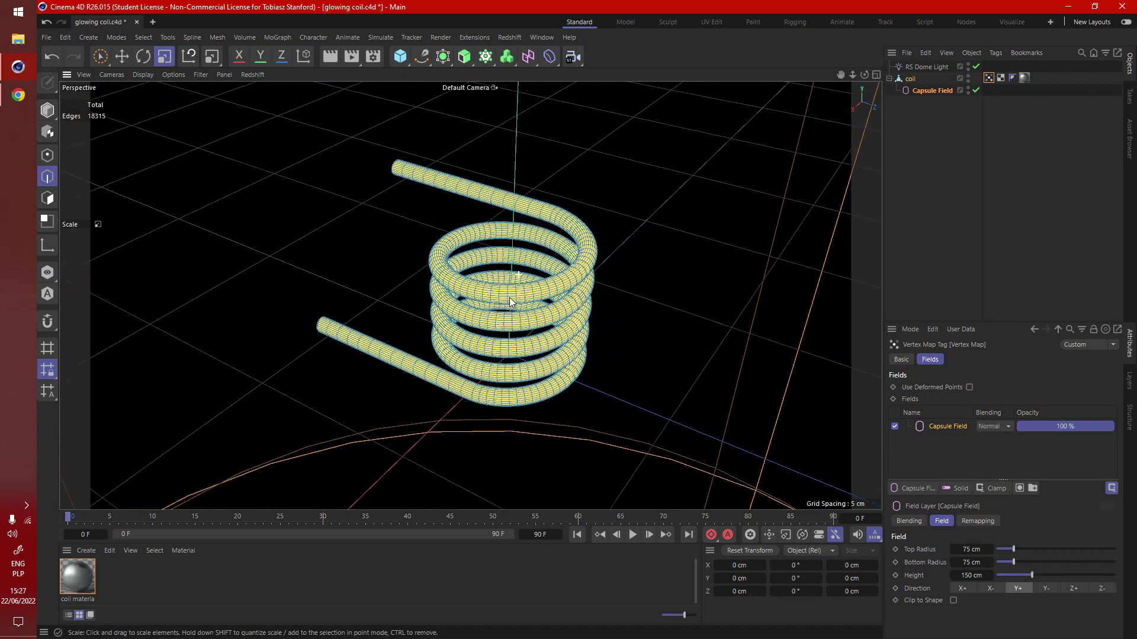
scroll(510, 302, up, 2)
Scale the Capsule Field to weight the coil's spiral turns while the straight ends stay red
click(941, 92)
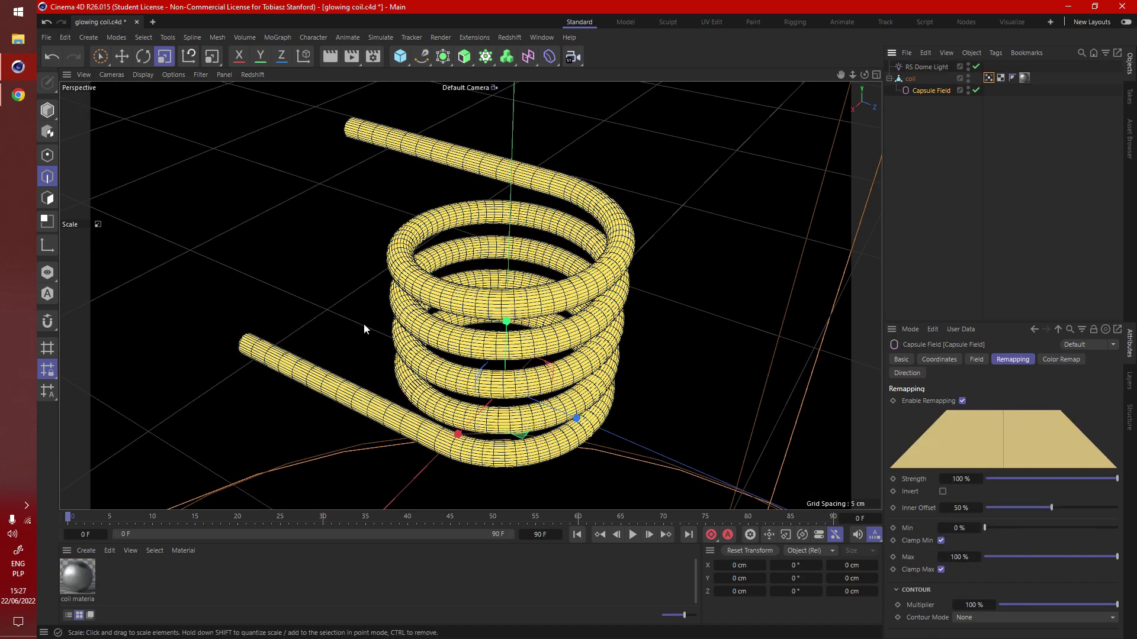
drag(570, 416, 546, 414)
key(ctrl+z)
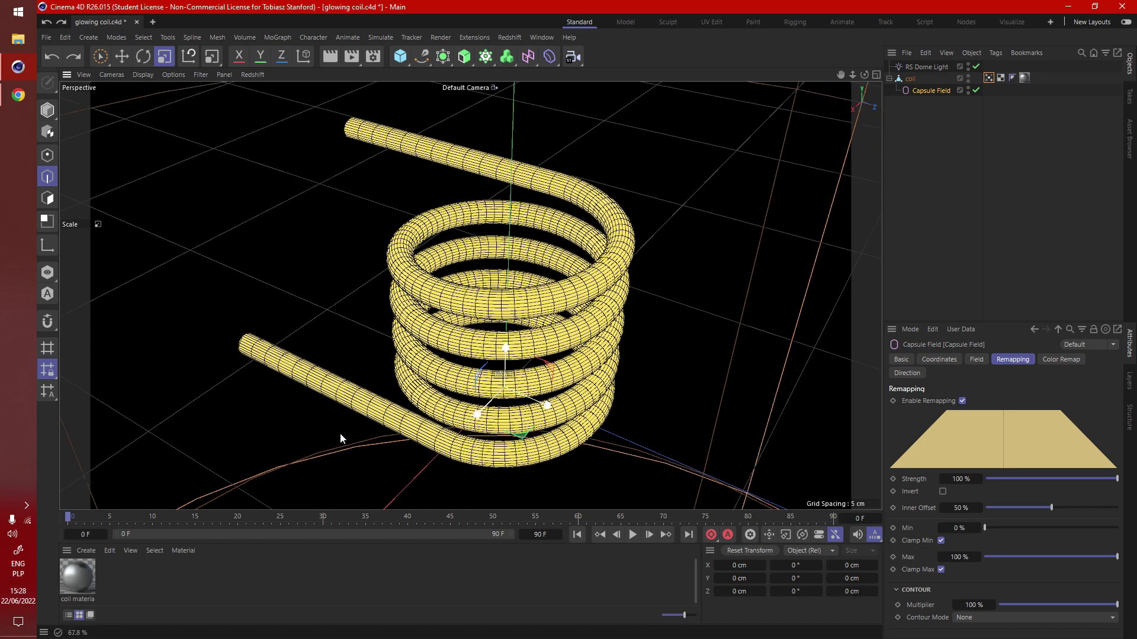
mouse_move(340, 438)
mouse_down()
mouse_move(242, 450)
mouse_move(81, 498)
mouse_up()
drag(578, 418, 616, 418)
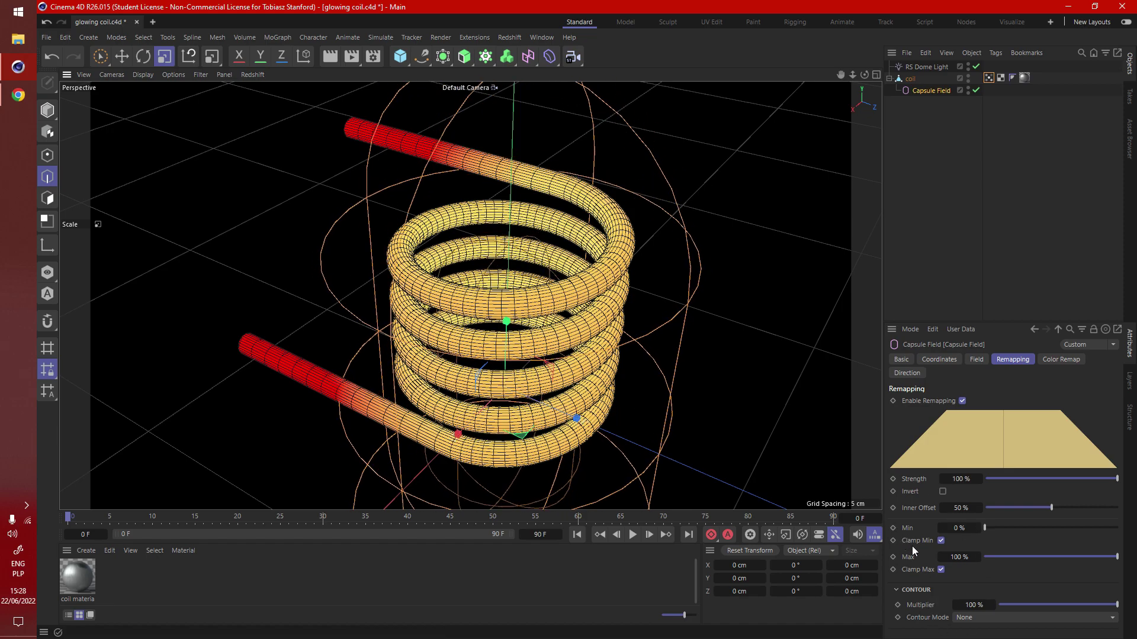
Set the Capsule Field's Contour Mode to Curve
click(1010, 617)
click(999, 594)
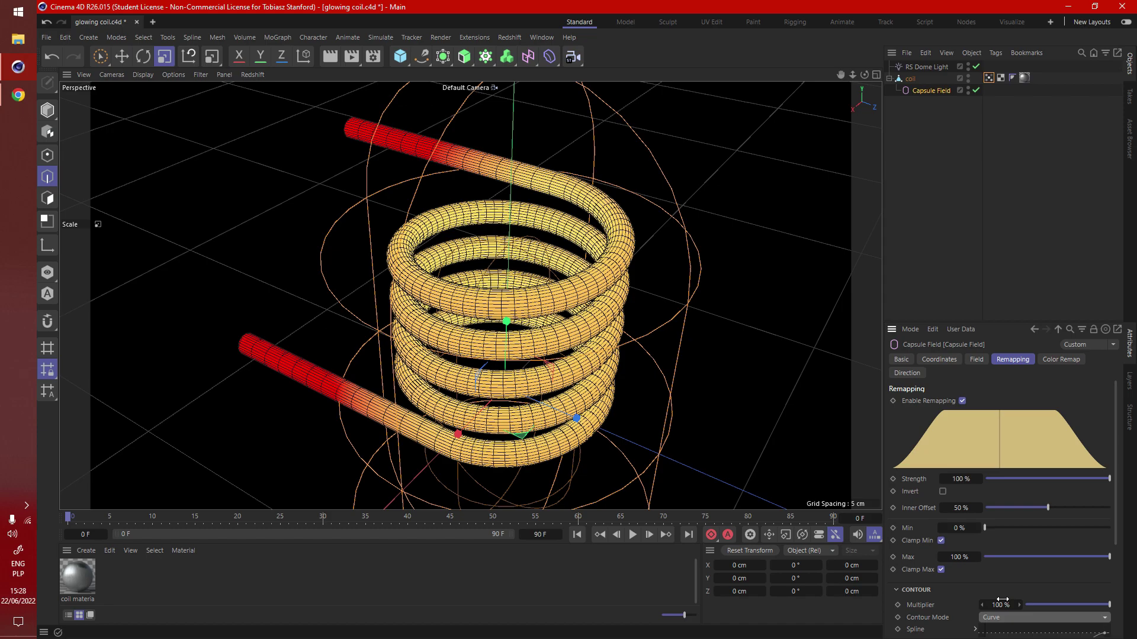
scroll(1001, 600, down, 3)
scroll(982, 592, up, 2)
scroll(971, 586, down, 2)
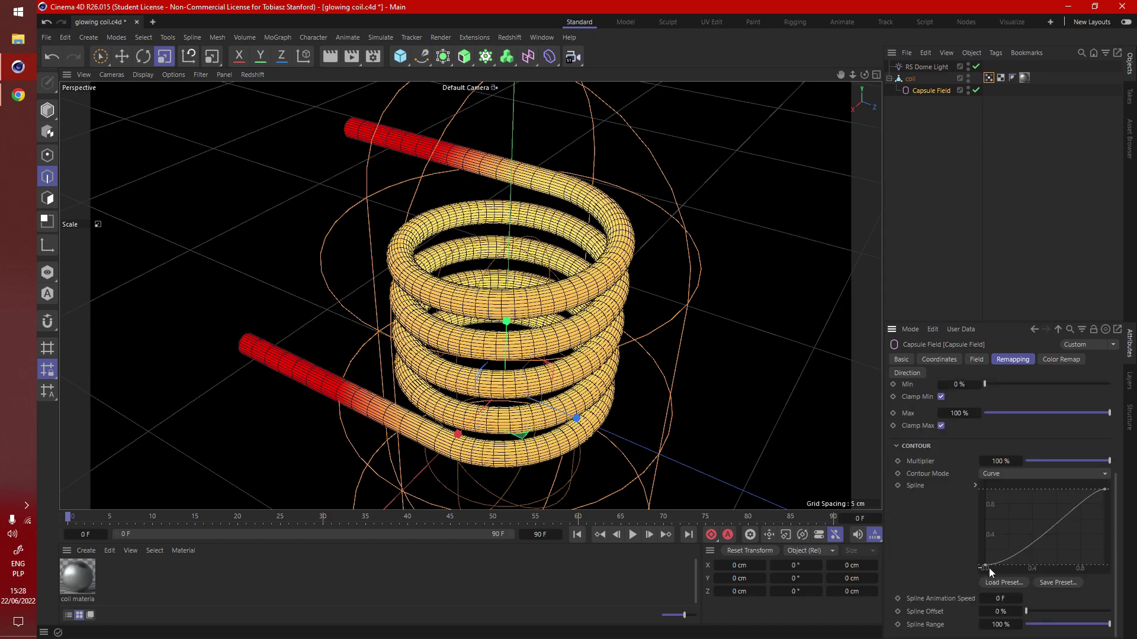
Shape the contour spline into an S-curve and lower Inner Offset to 33 %
drag(1013, 565, 1046, 566)
click(1105, 489)
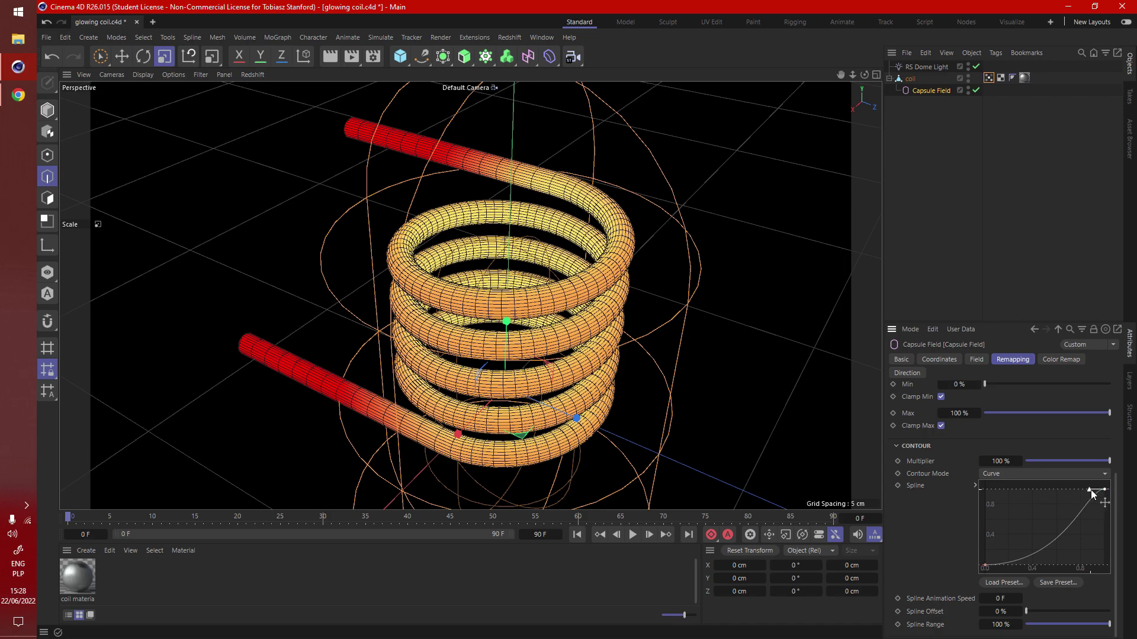
drag(1097, 489, 1046, 491)
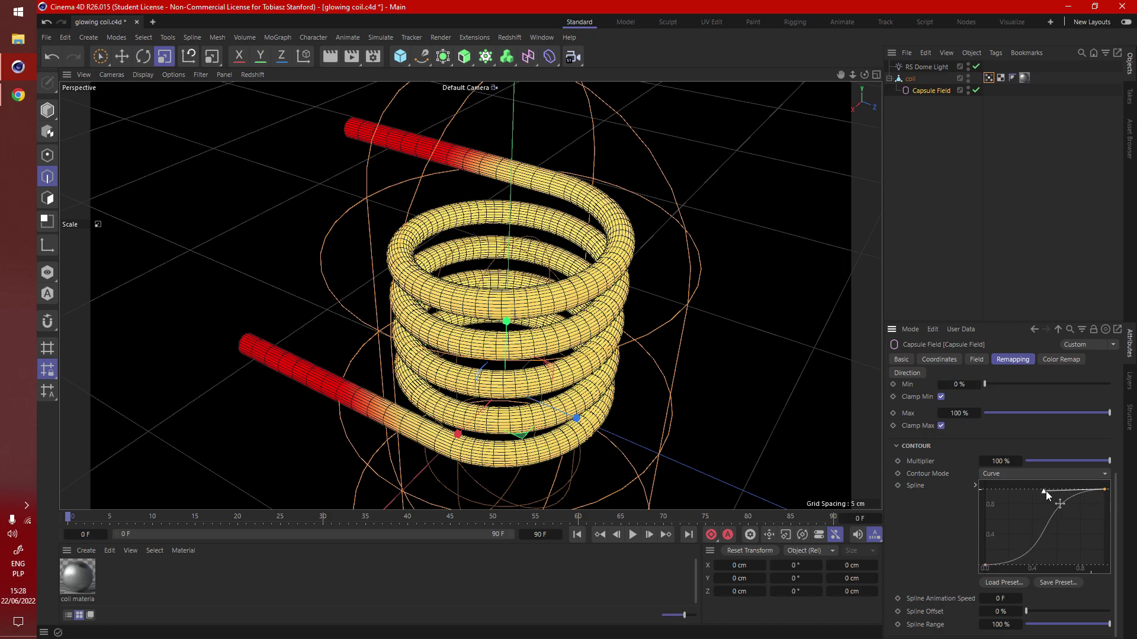
click(984, 564)
drag(994, 564, 1055, 564)
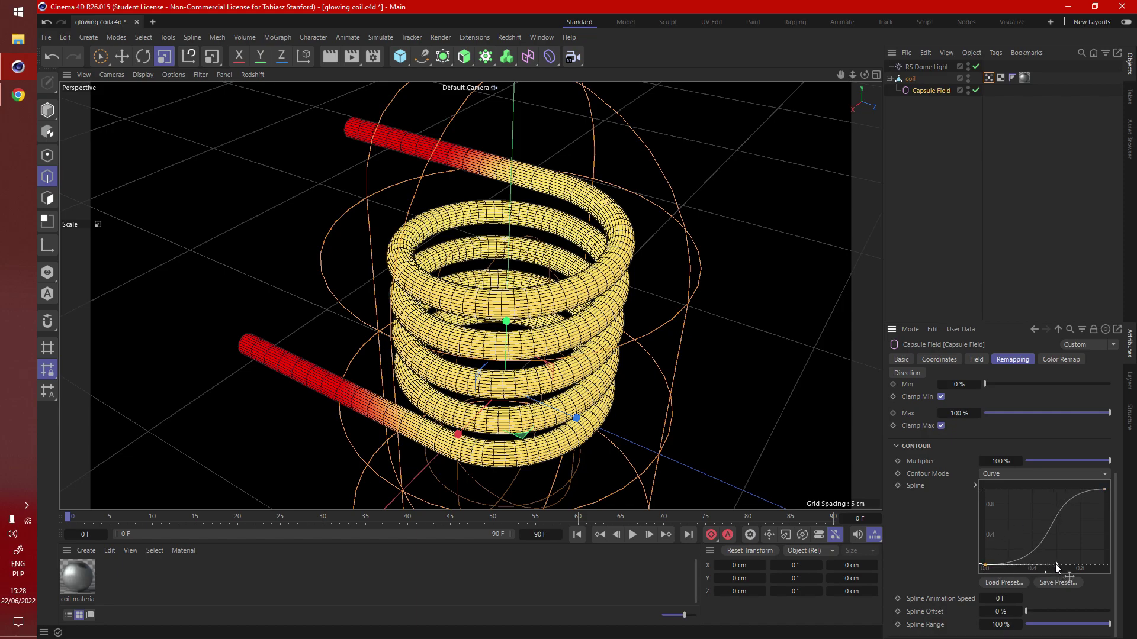
scroll(964, 491, up, 3)
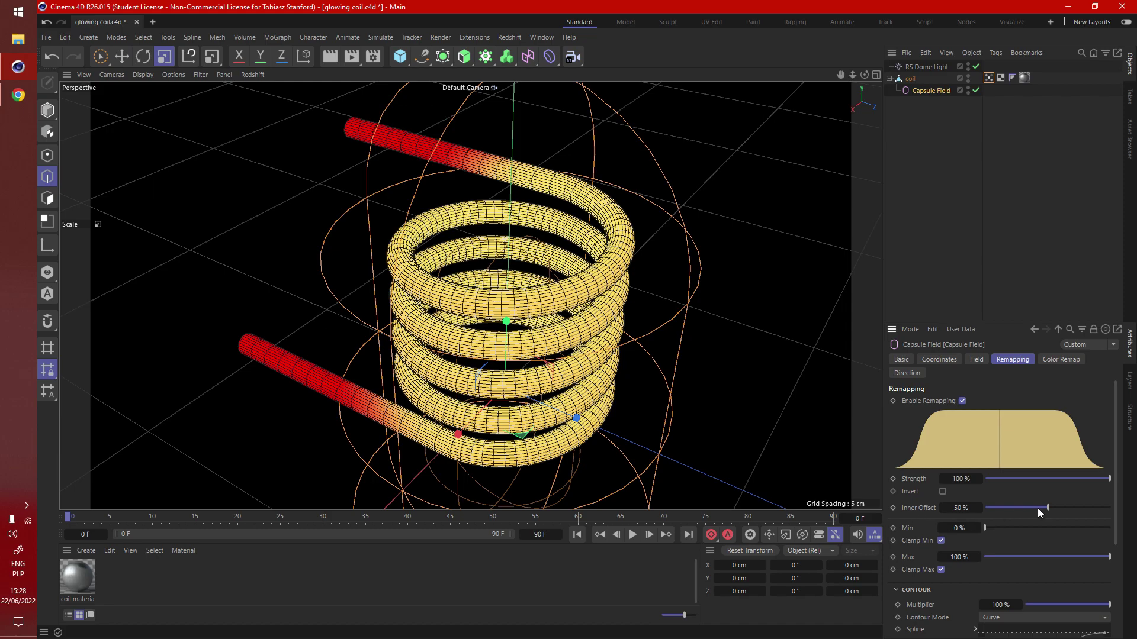
mouse_move(1051, 507)
mouse_down()
mouse_move(1007, 509)
mouse_move(1039, 500)
mouse_move(1028, 504)
mouse_up()
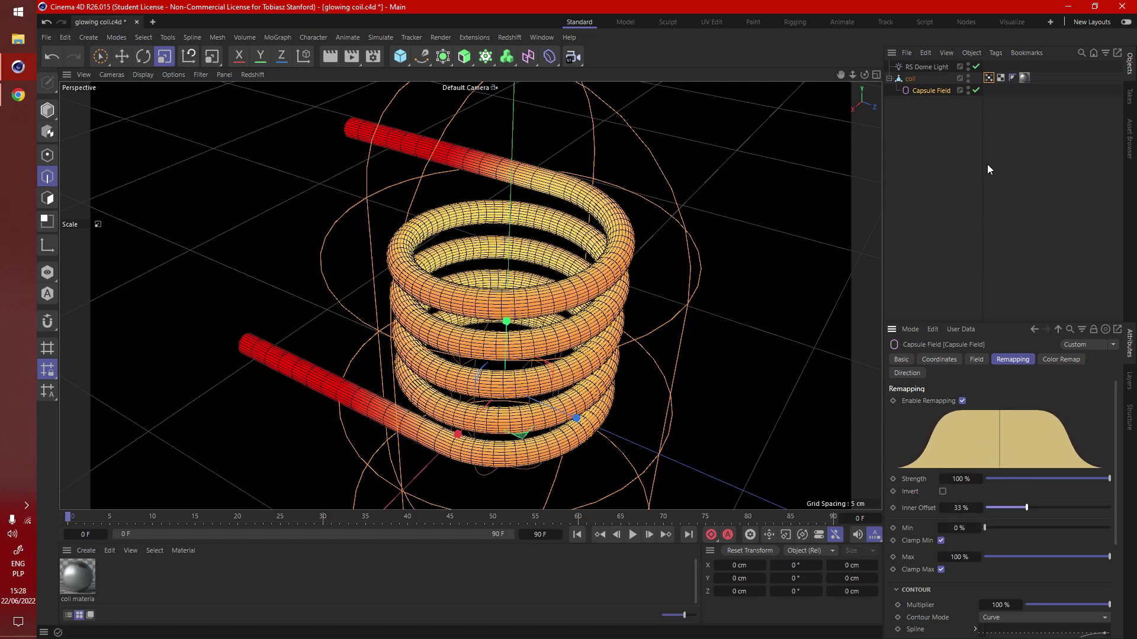
Add a C4D Vertex Map node to the coil material's shader graph
click(918, 149)
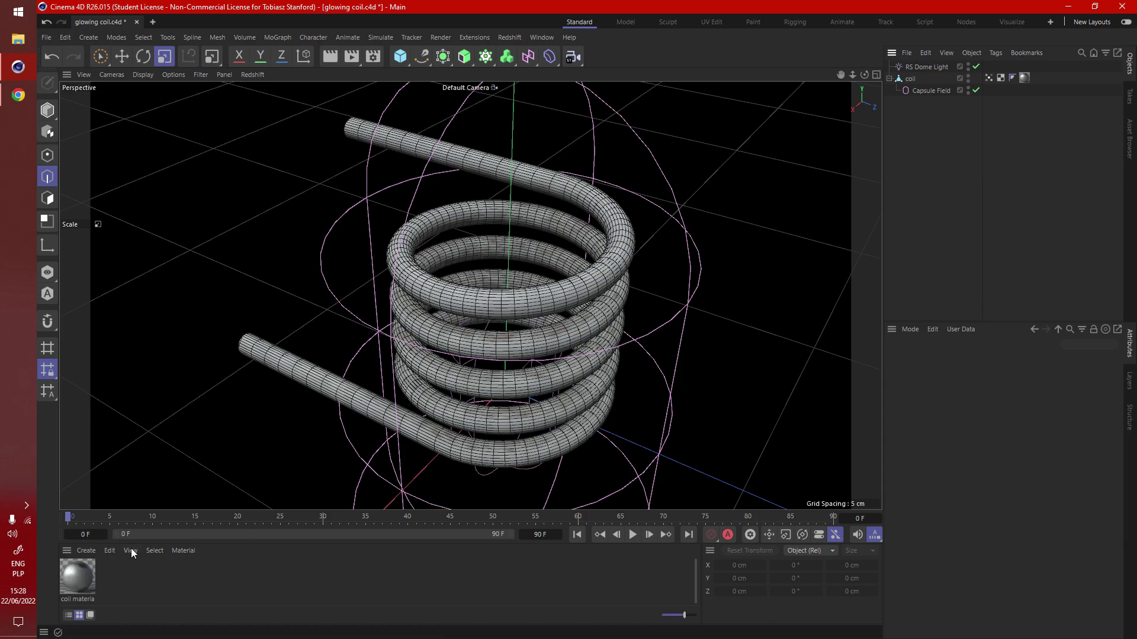
double_click(72, 574)
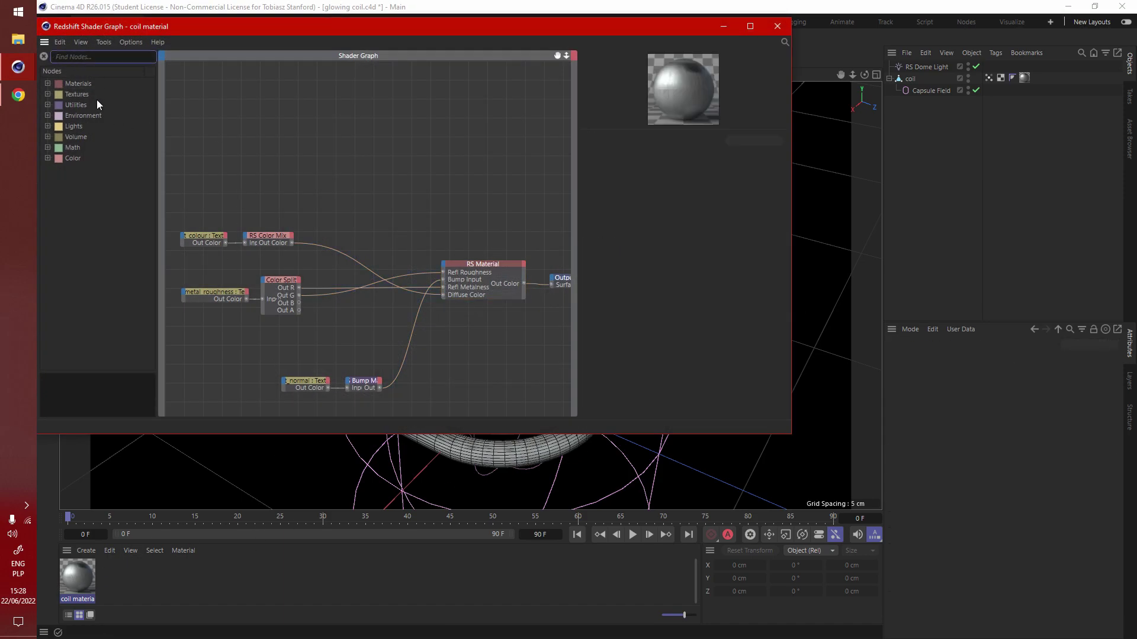
text(ve)
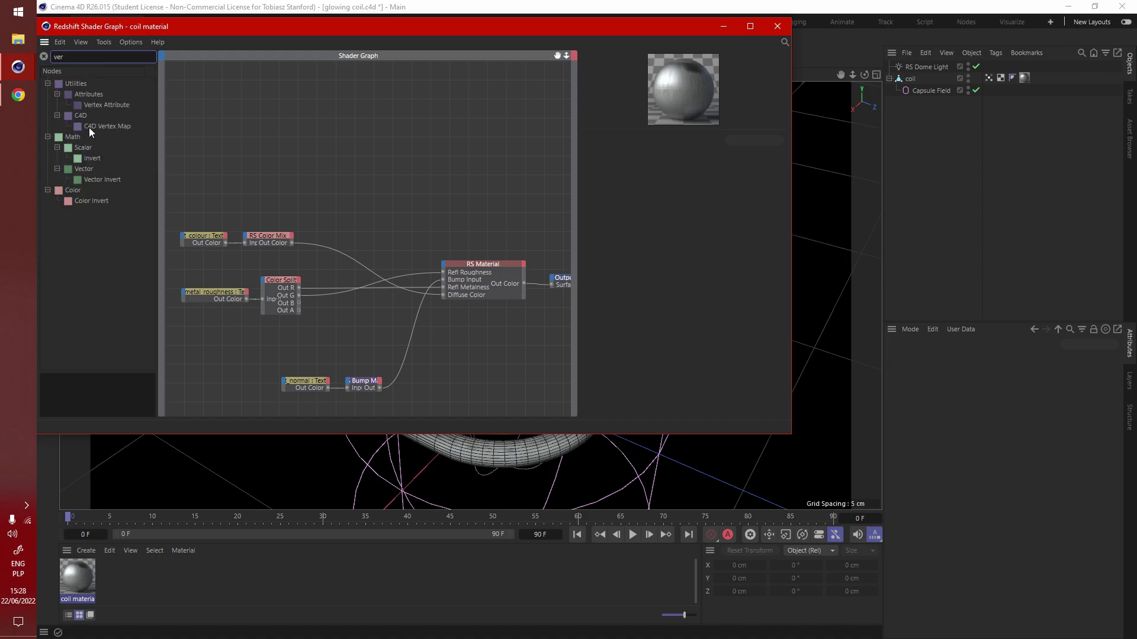
drag(100, 127, 402, 170)
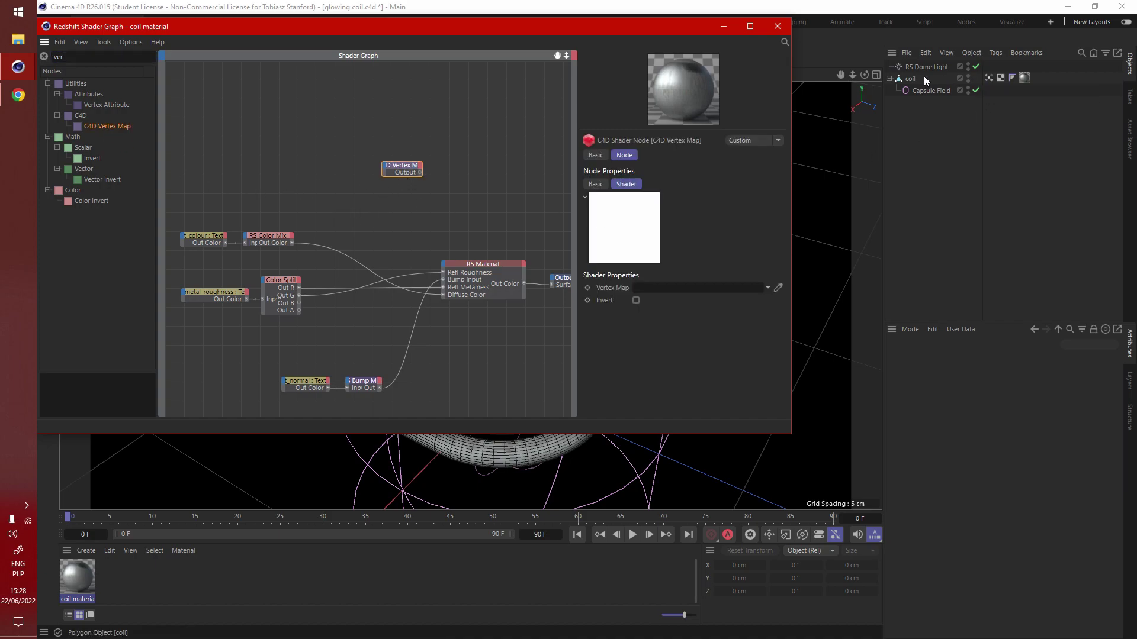
Link the coil's Vertex Map tag to the node and wire its output to RS Material
drag(988, 77, 686, 286)
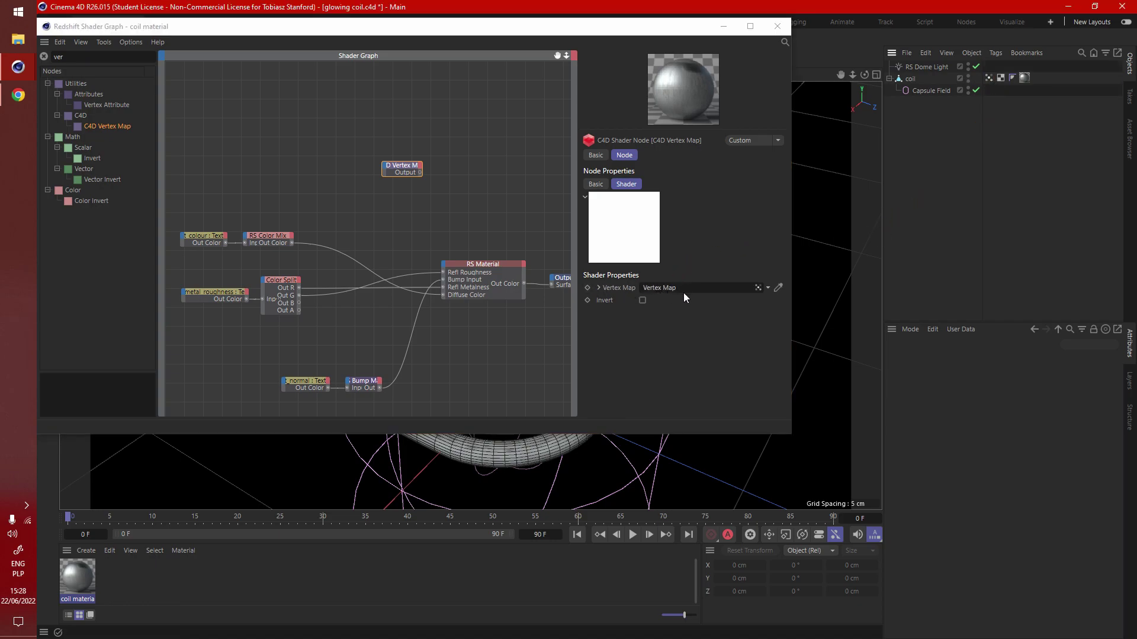
middle_drag(455, 219, 365, 236)
scroll(370, 230, up, 2)
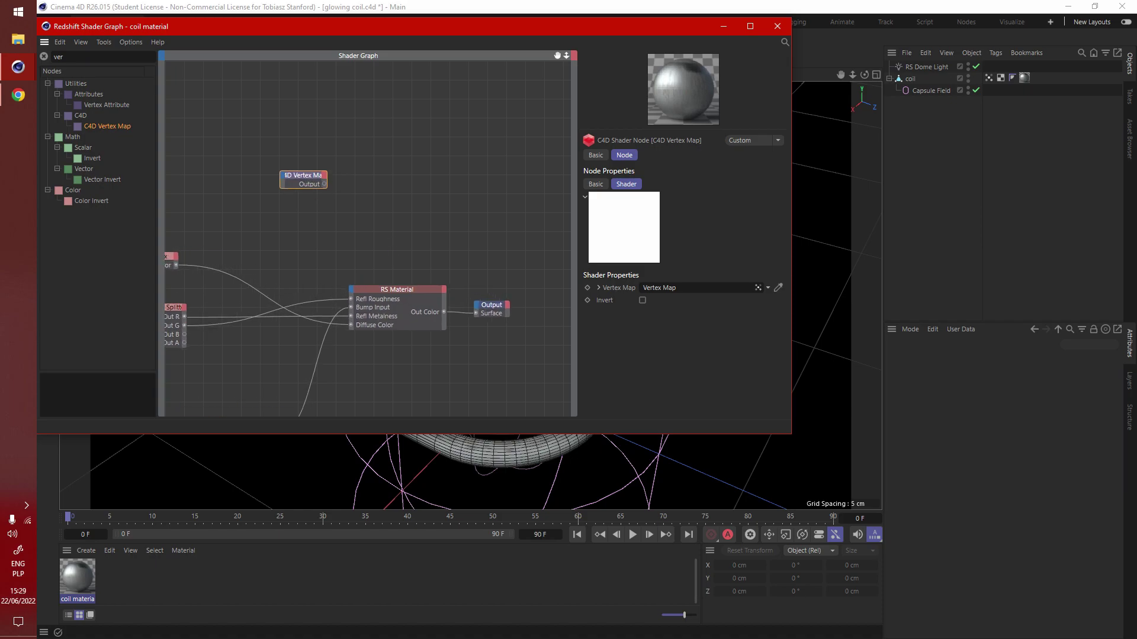
drag(301, 178, 480, 316)
drag(511, 29, 561, 123)
click(505, 38)
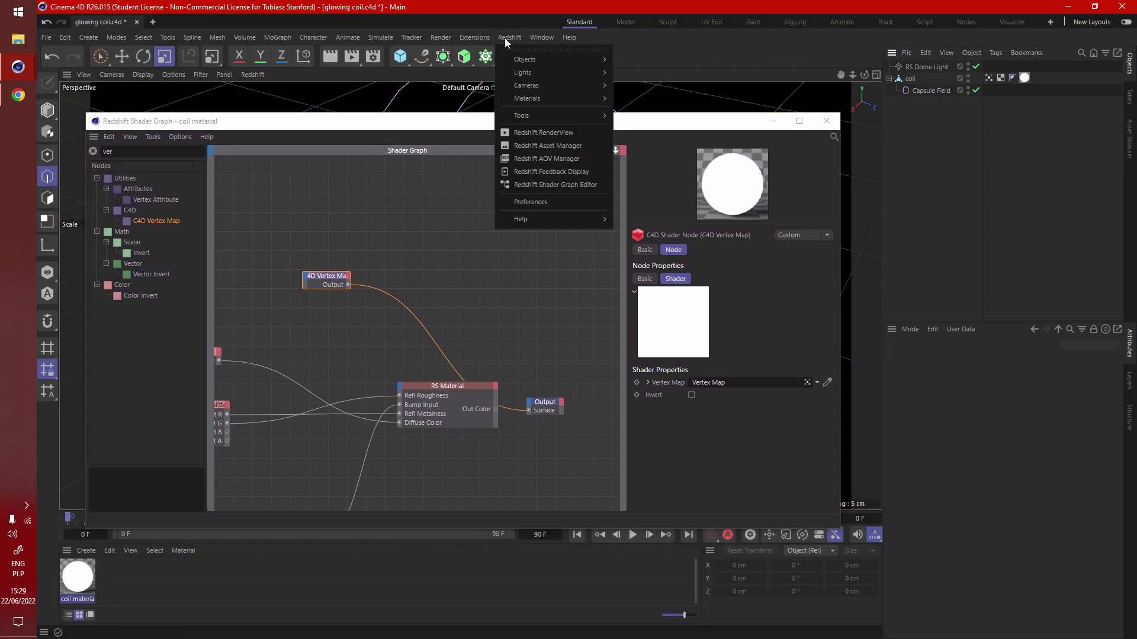
click(543, 133)
drag(745, 118, 502, 78)
click(197, 128)
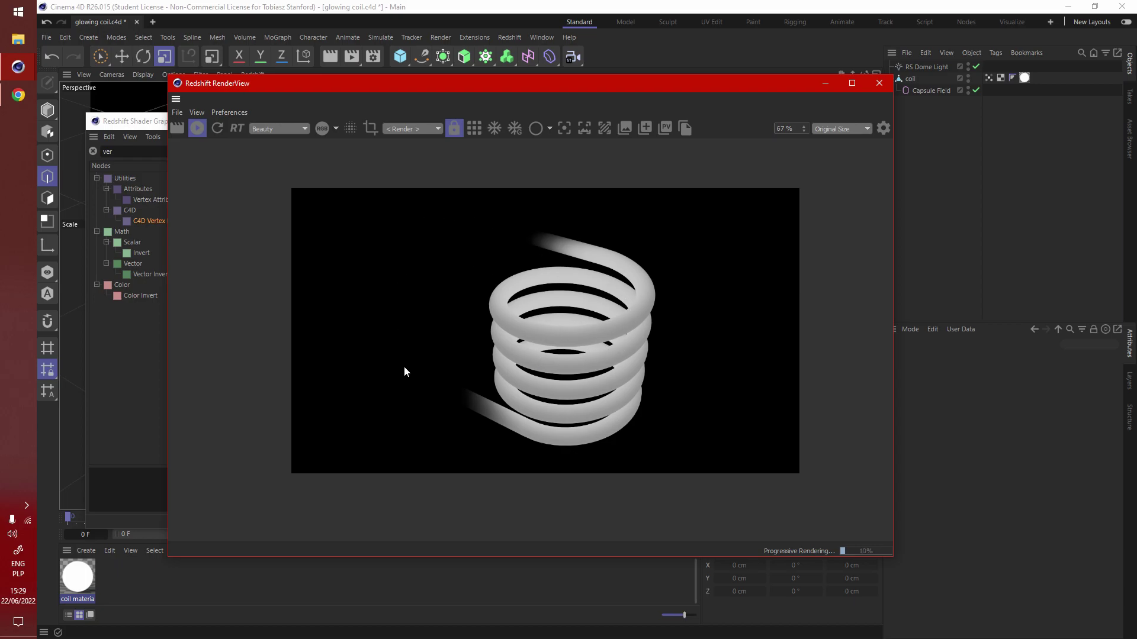
click(879, 84)
click(470, 258)
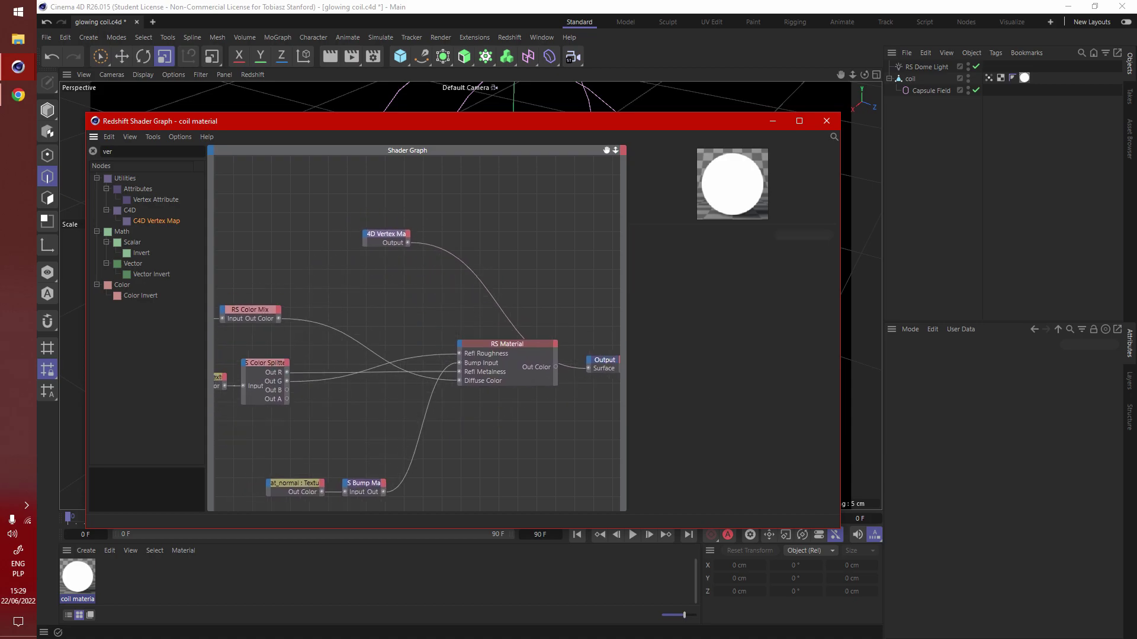
Add a Color Constant node beside the C4D Vertex Map node in the graph
drag(371, 267, 265, 258)
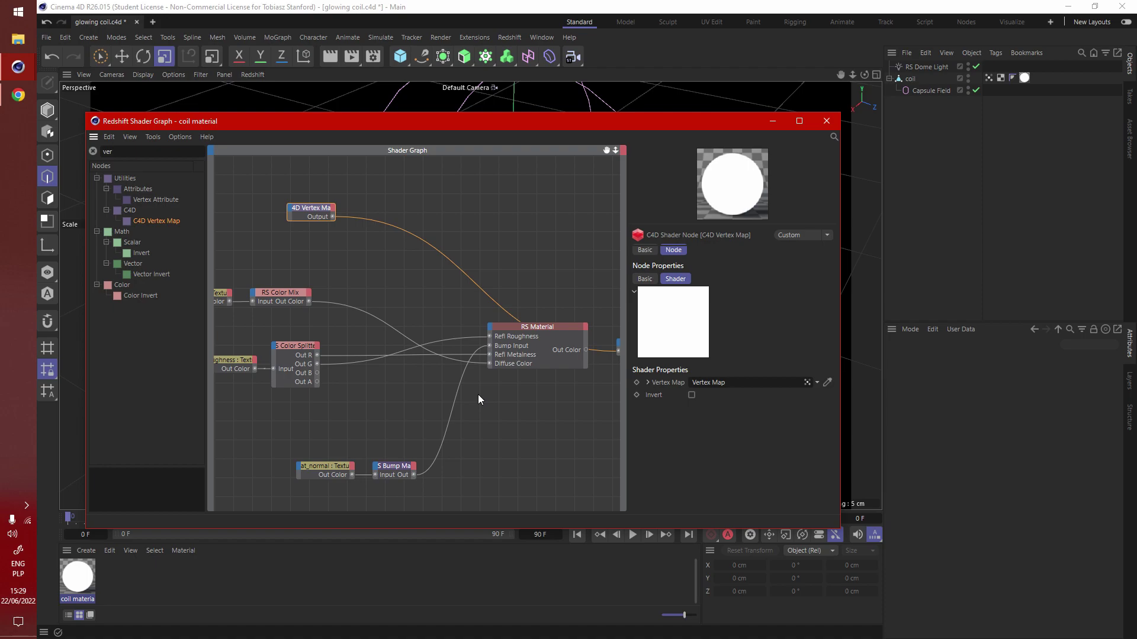
click(526, 329)
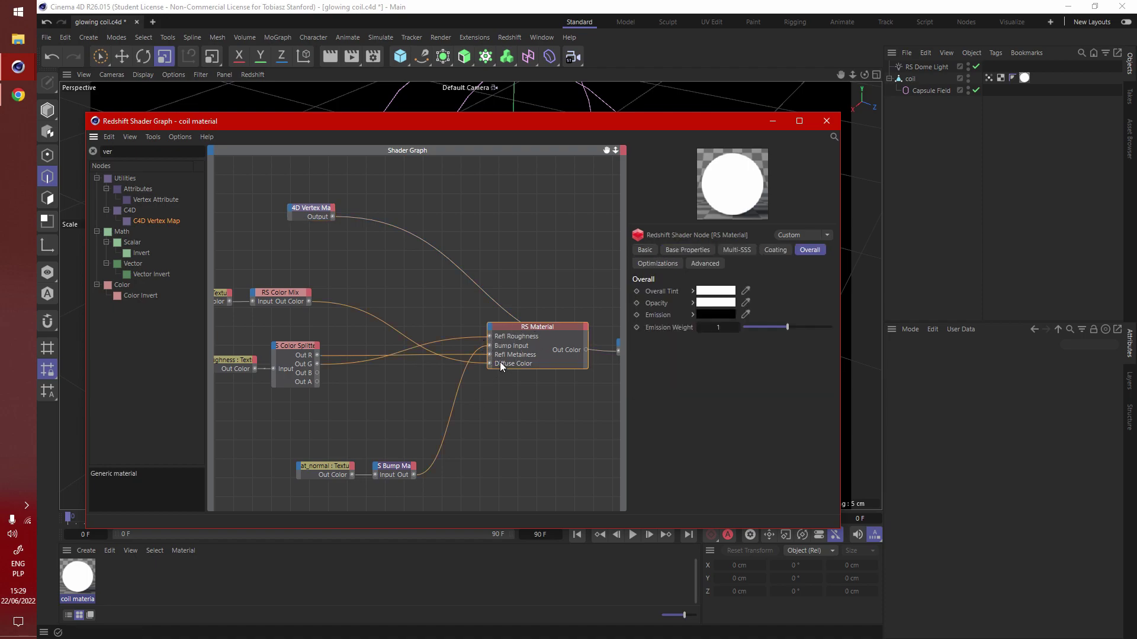
middle_drag(543, 254, 513, 317)
click(157, 151)
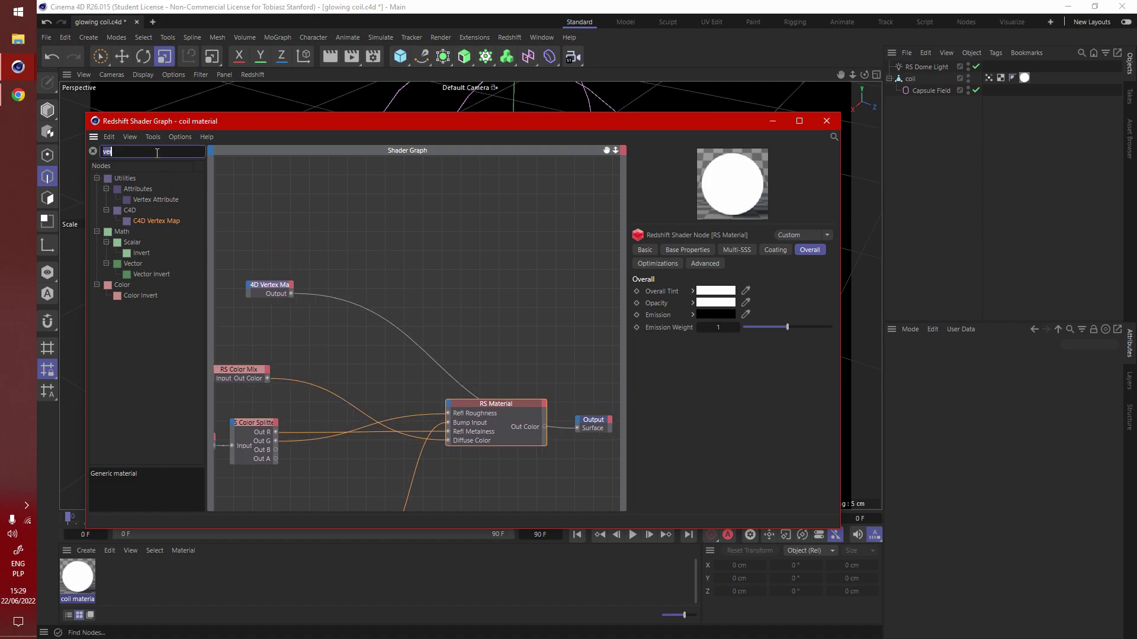
double_click(105, 152)
text(cons)
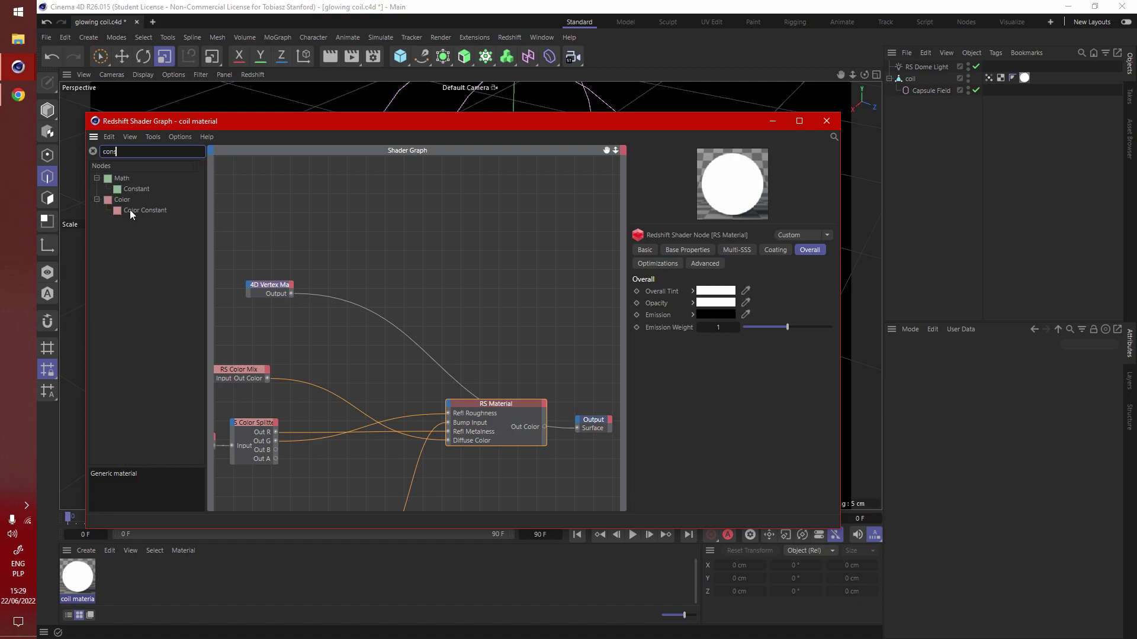
drag(129, 210, 277, 308)
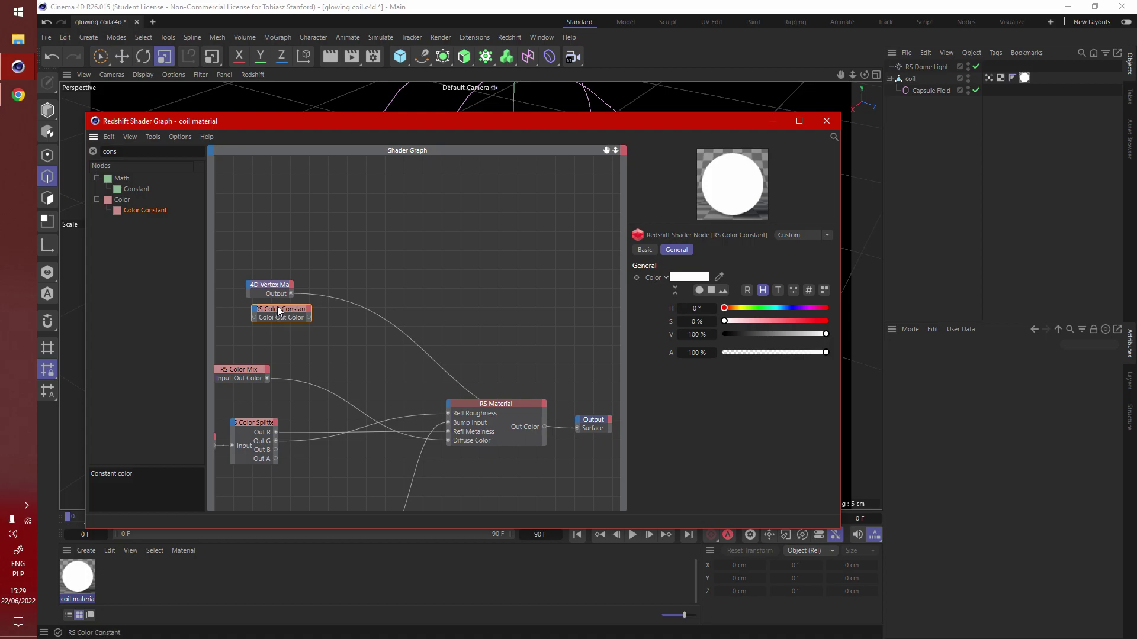
Add a Vector Mul node fed by the Color Constant and connect its result to the Output surface
double_click(164, 152)
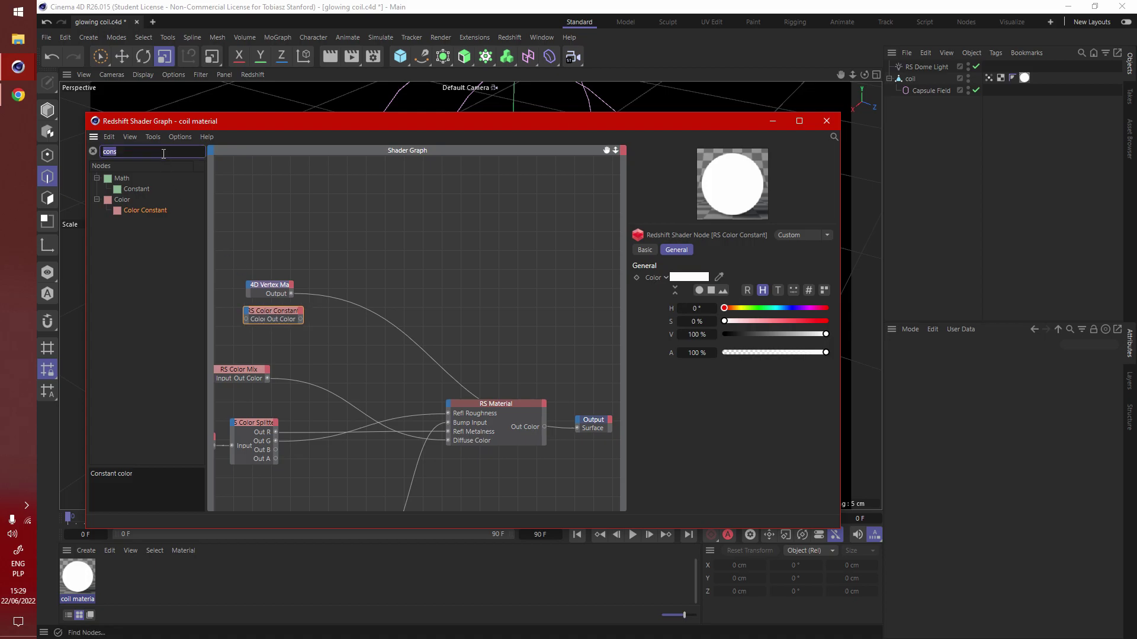
text(mul)
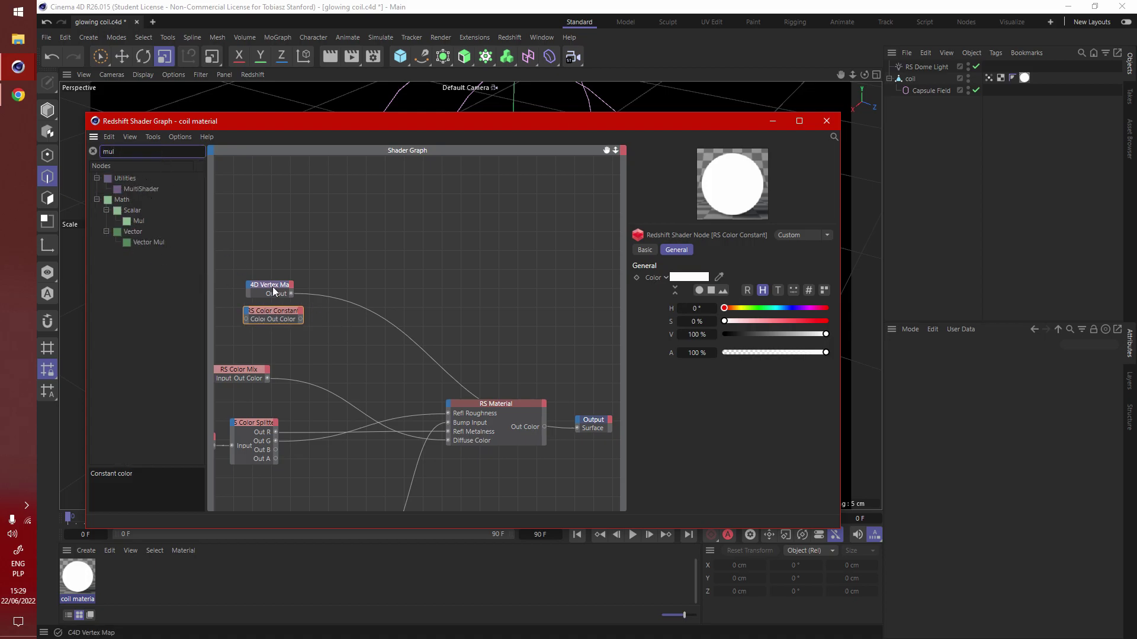
drag(151, 244, 394, 309)
drag(301, 318, 373, 309)
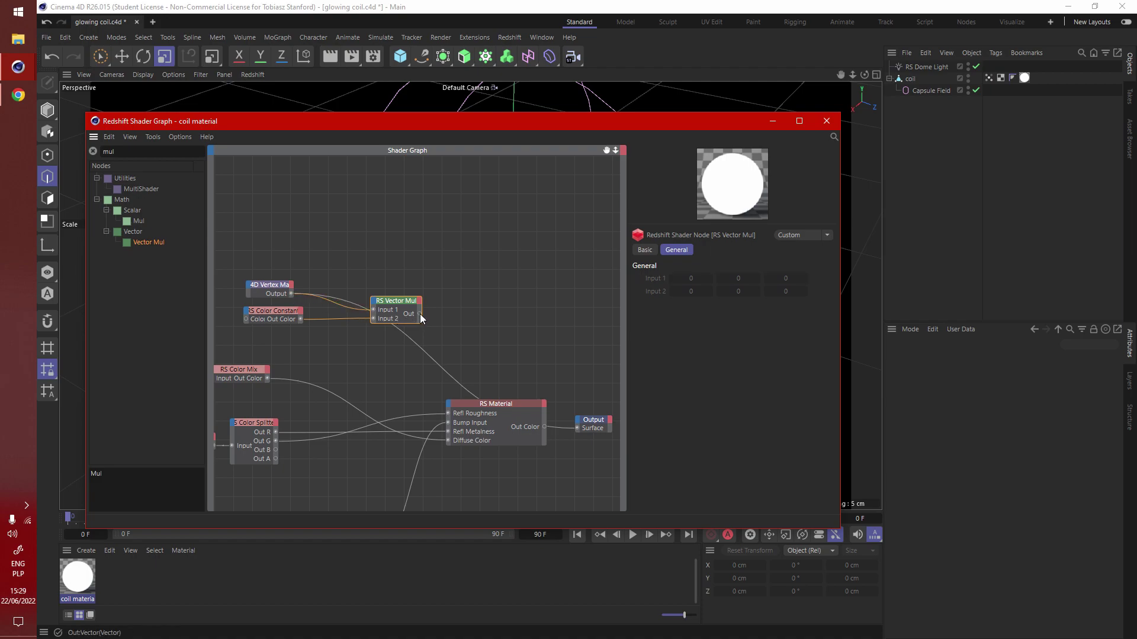
mouse_move(421, 315)
drag(421, 313, 578, 428)
Open the Redshift RenderView from the main Cinema 4D window
click(17, 67)
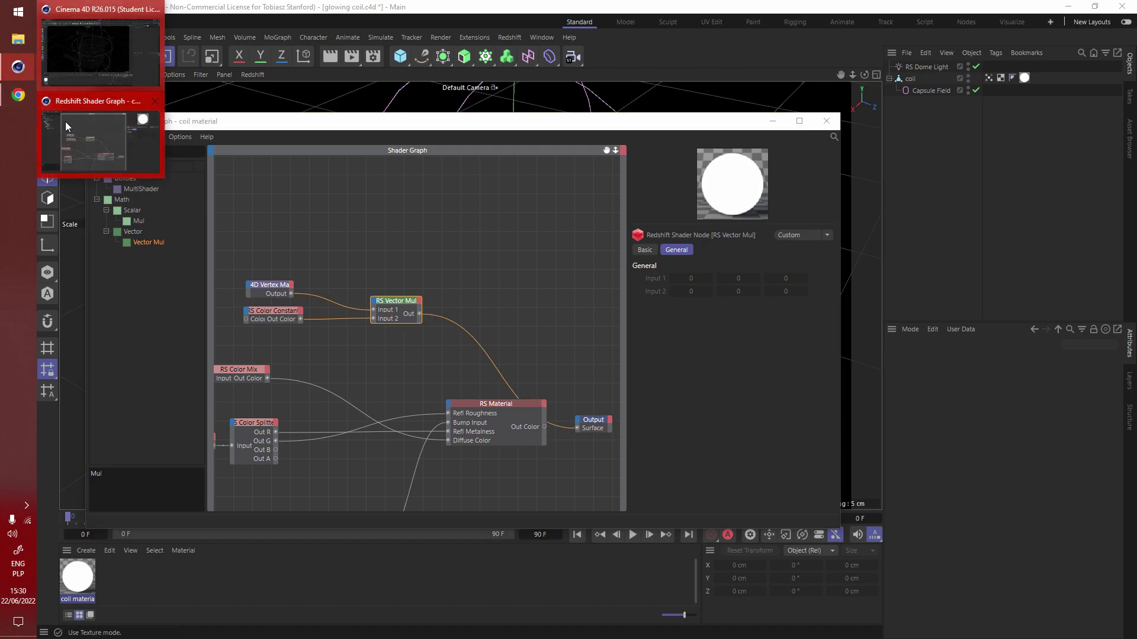
click(524, 28)
click(509, 37)
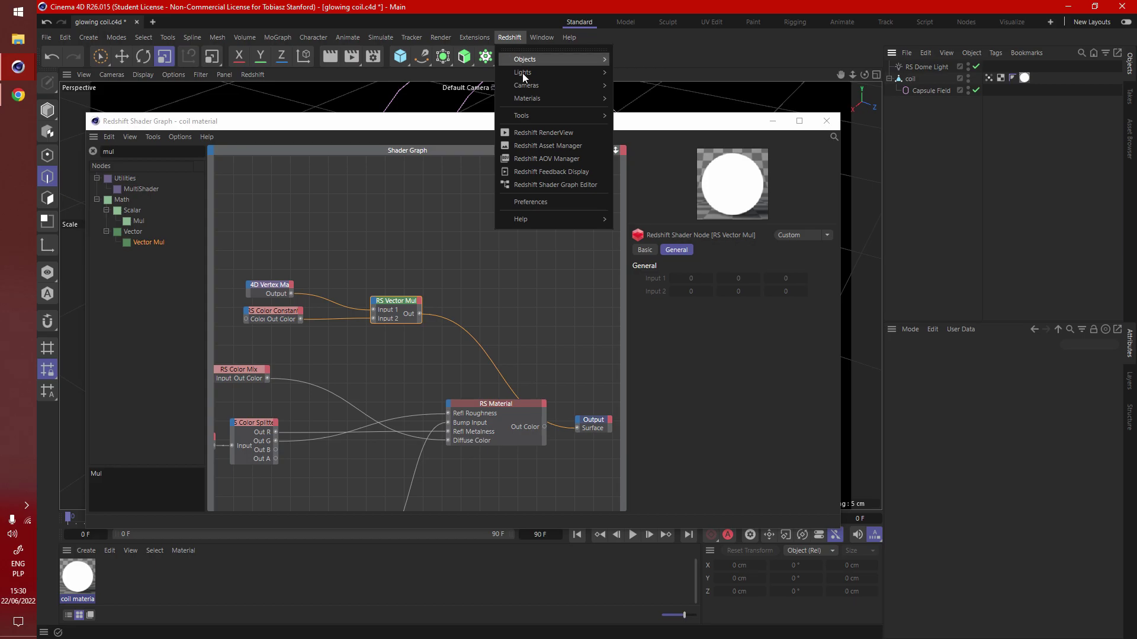
click(546, 135)
Start the render and set the Color Constant to a strong red at 98 % saturation
click(441, 172)
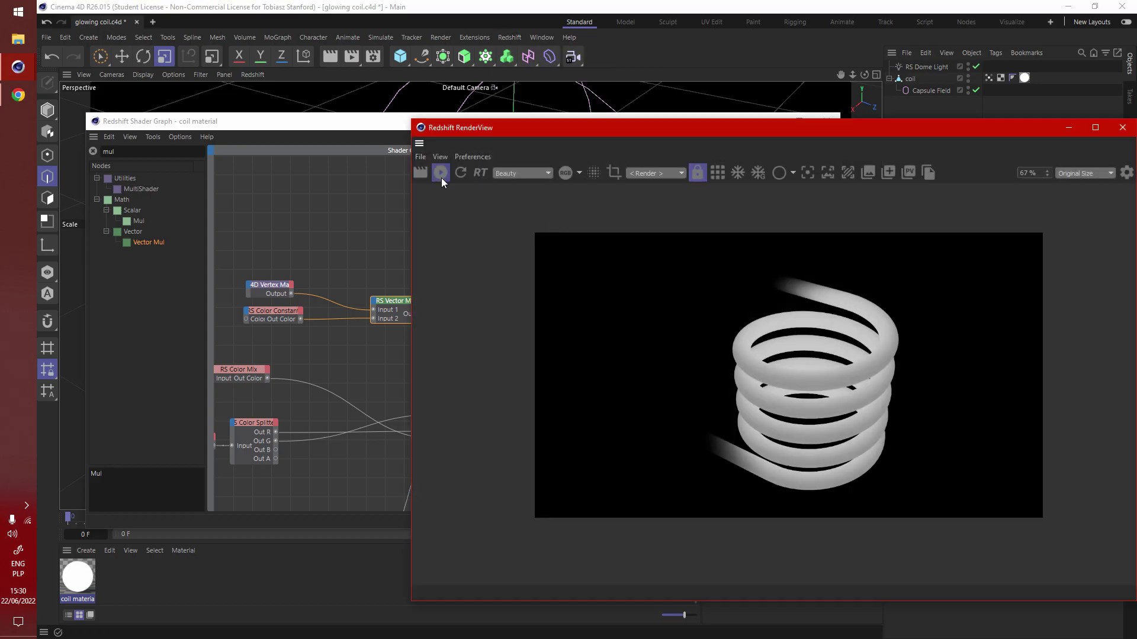
click(264, 315)
drag(537, 122, 391, 128)
drag(580, 325, 677, 325)
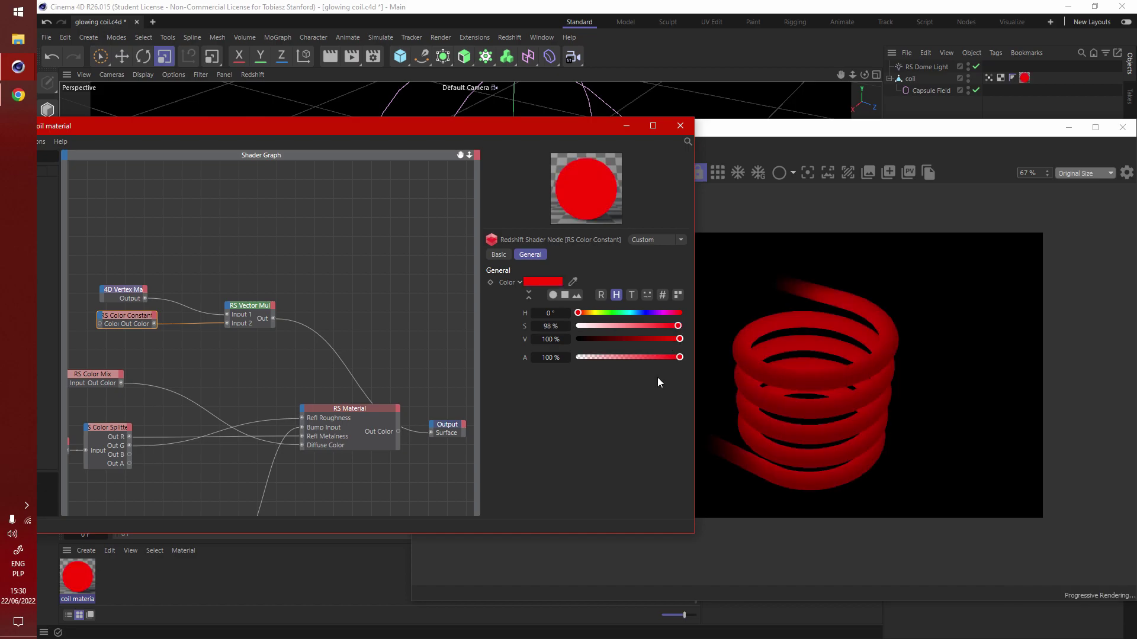
drag(355, 133, 489, 141)
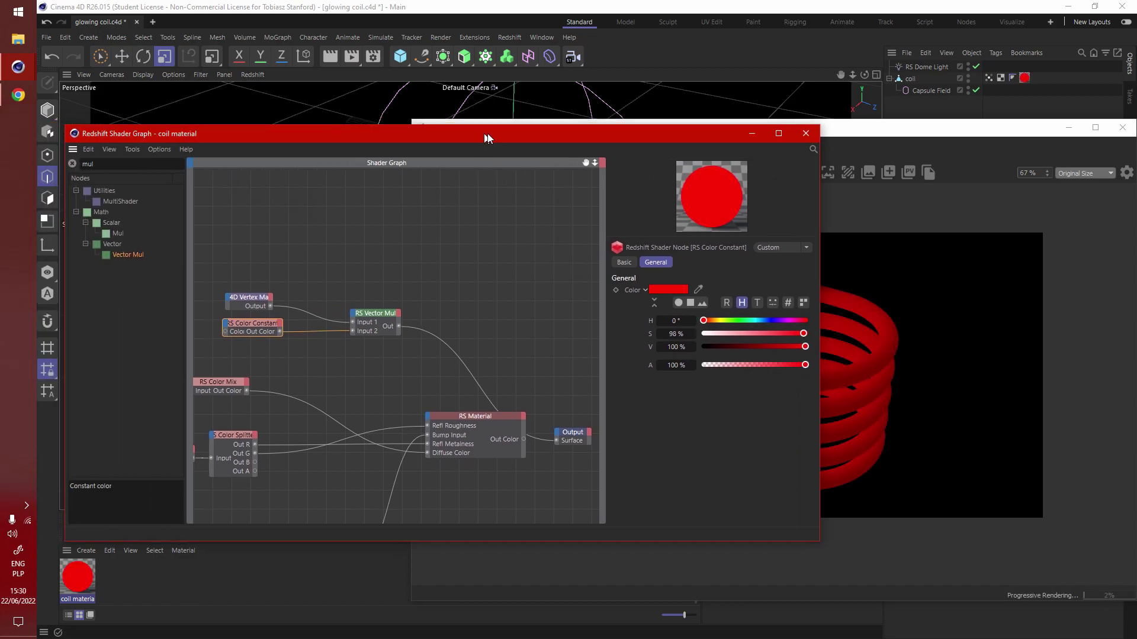
Feed the Vector Mul result into RS Material's Emission Color and reconnect RS Material to the Output surface
middle_drag(278, 340, 308, 336)
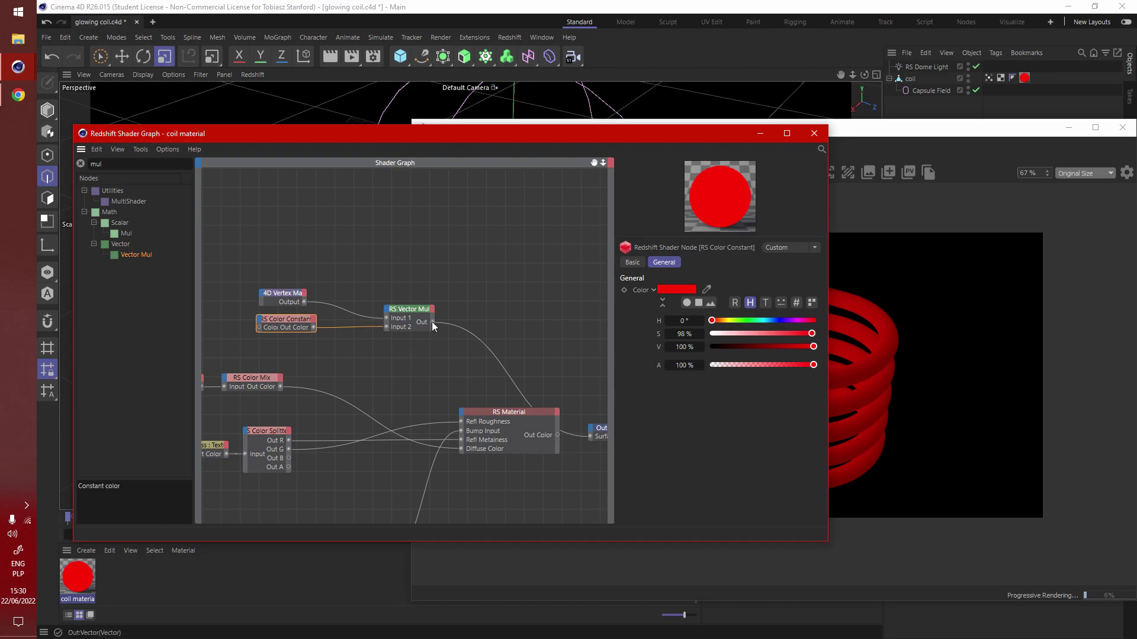
drag(432, 322, 462, 413)
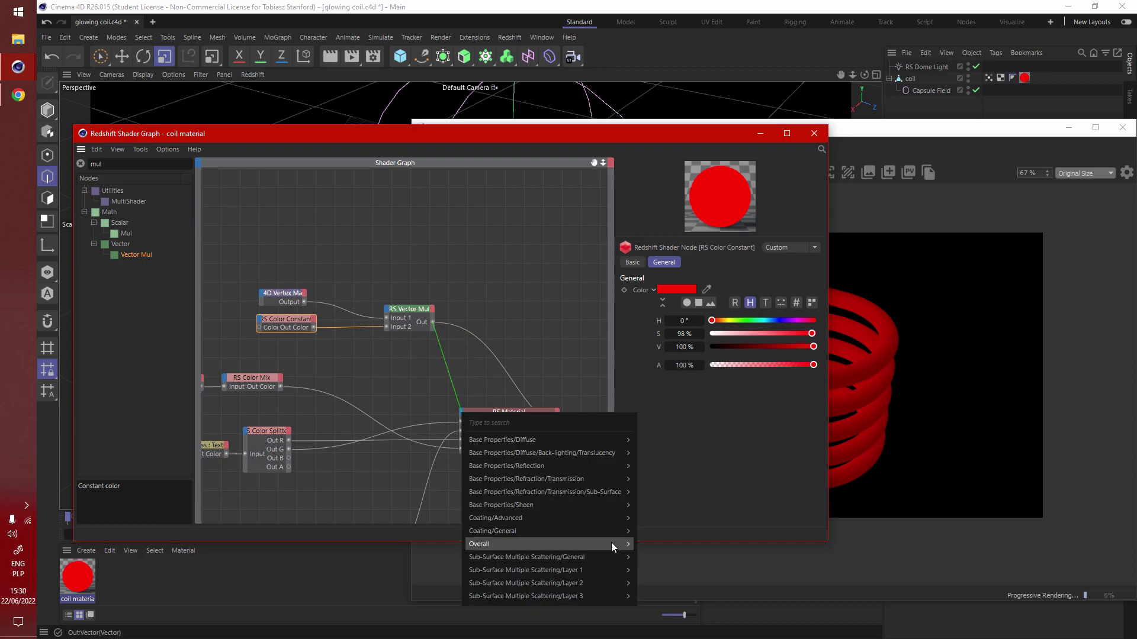
mouse_move(634, 549)
click(656, 573)
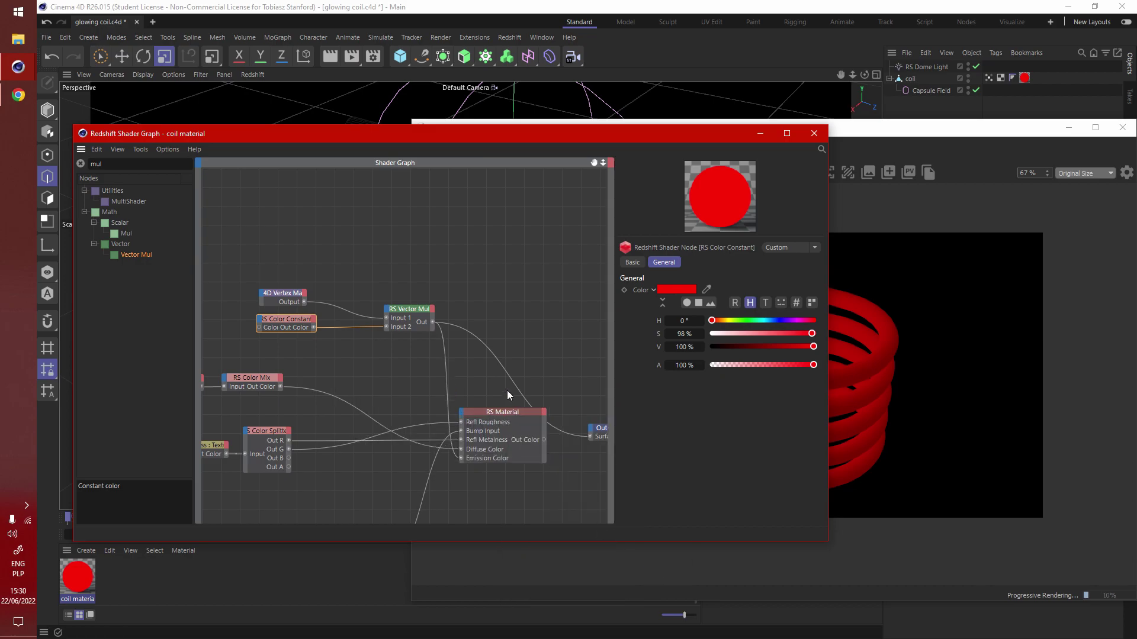
click(573, 373)
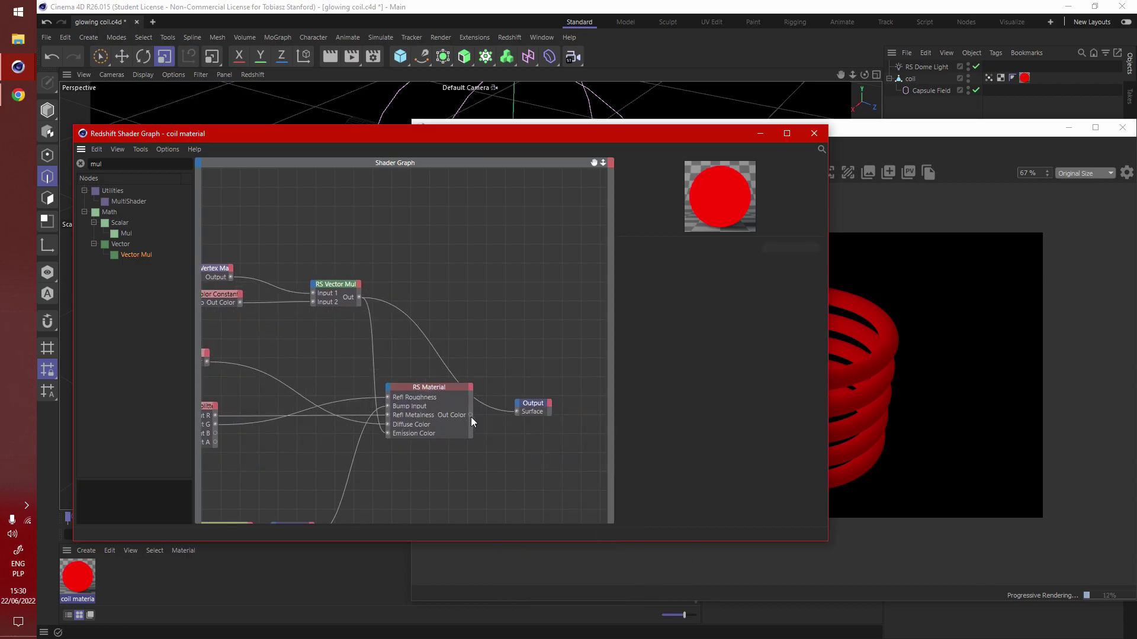
drag(515, 411, 516, 412)
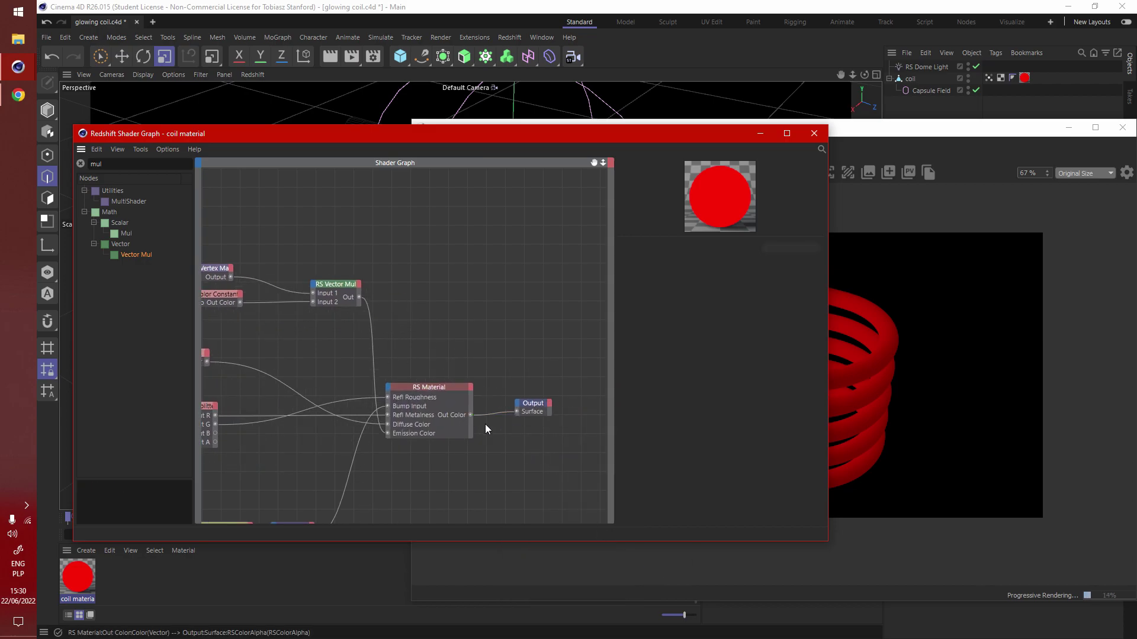
click(841, 223)
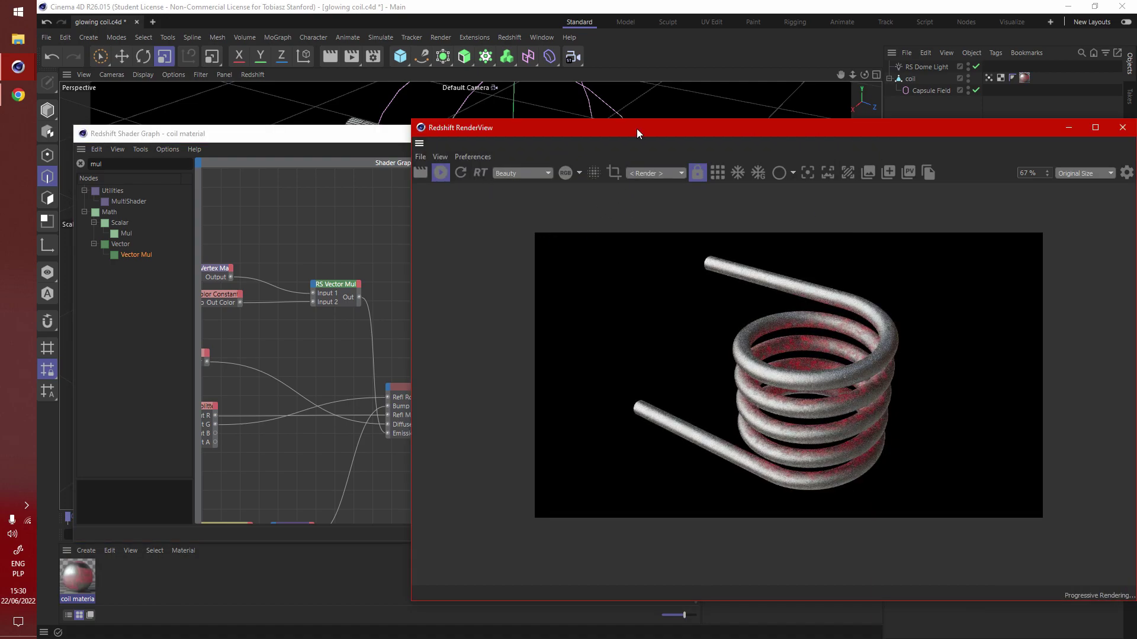
drag(637, 128, 715, 137)
drag(453, 143, 411, 147)
Set the RS Material's Emission Weight to 10
click(378, 393)
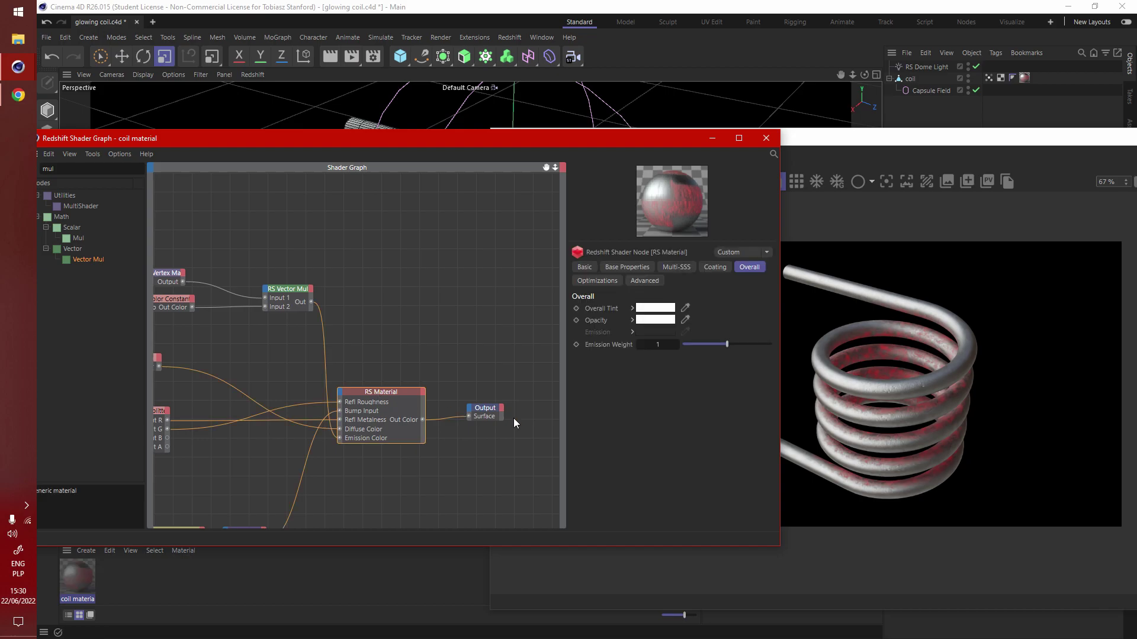
double_click(657, 345)
text(10)
key(Return)
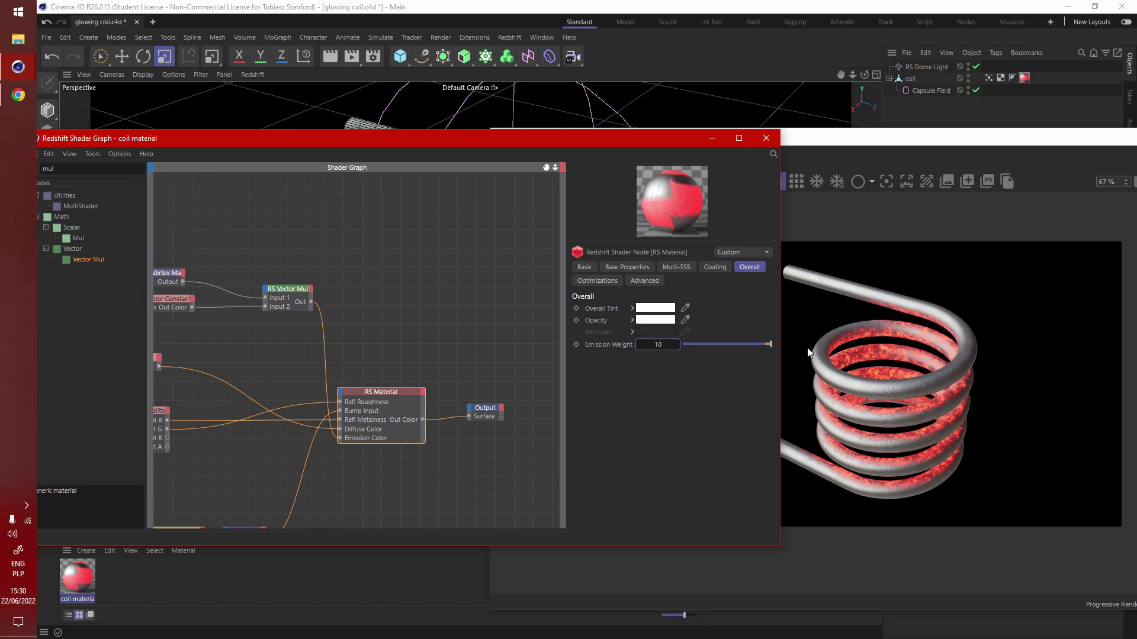
Test removing the Refl Roughness and Refl Metalness wires, then restore both
middle_drag(393, 361, 348, 386)
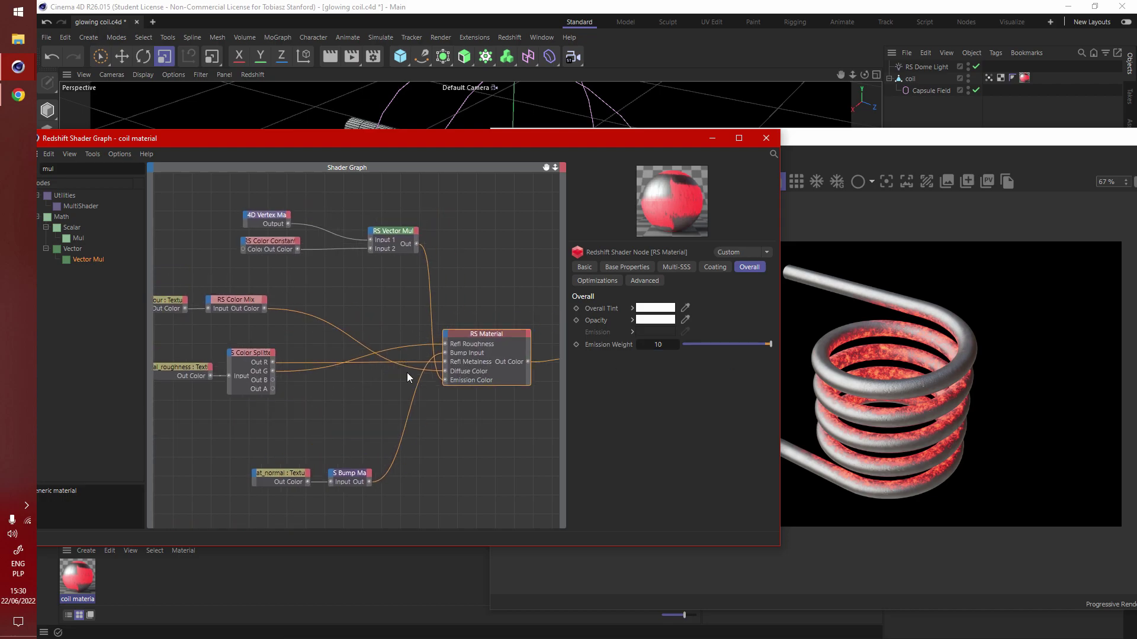
click(418, 343)
key(Delete)
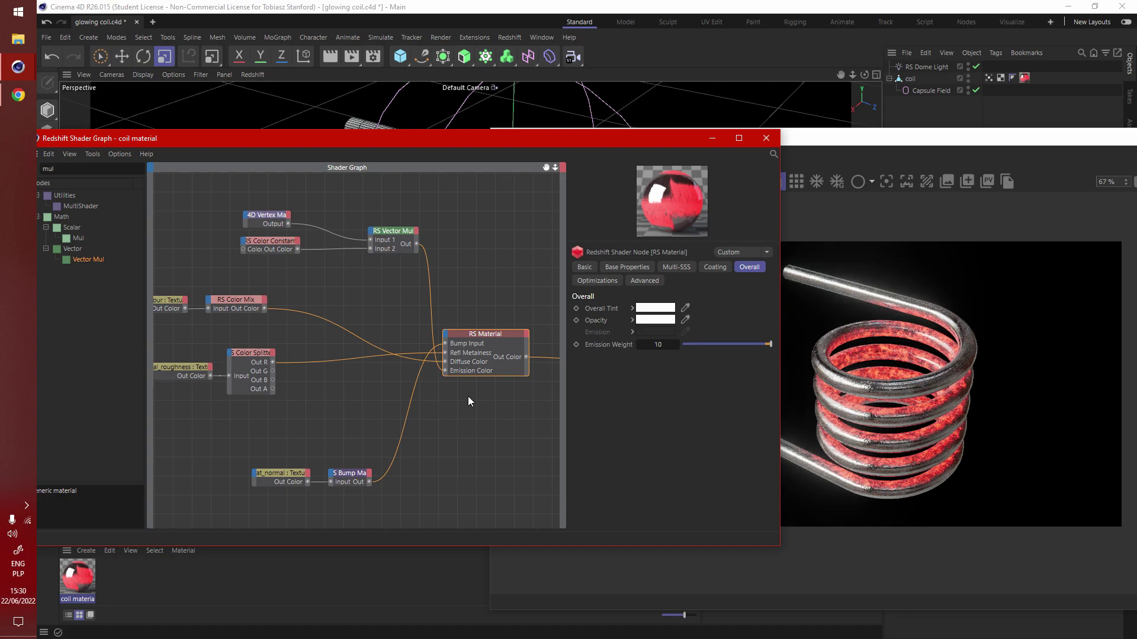
key(ctrl+z)
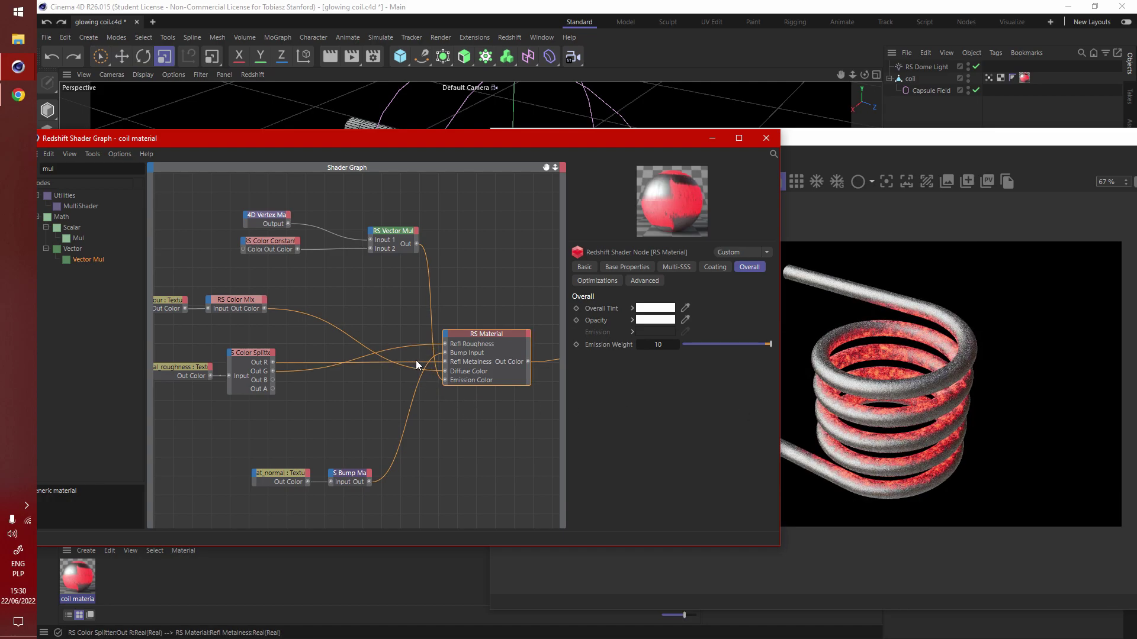
click(415, 362)
key(Delete)
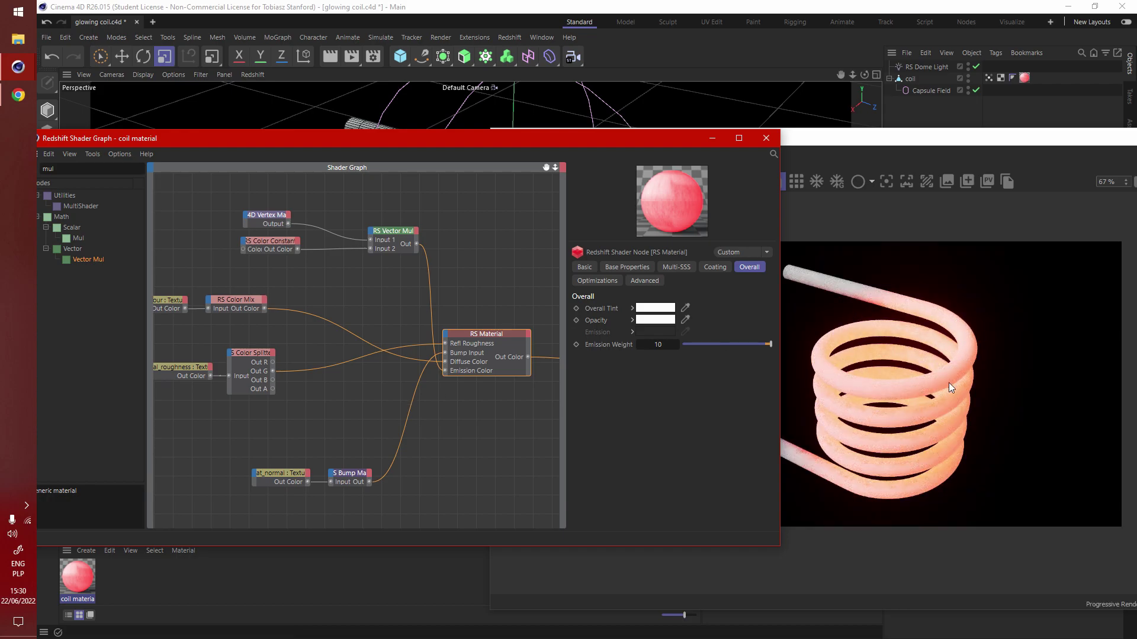
key(ctrl+z)
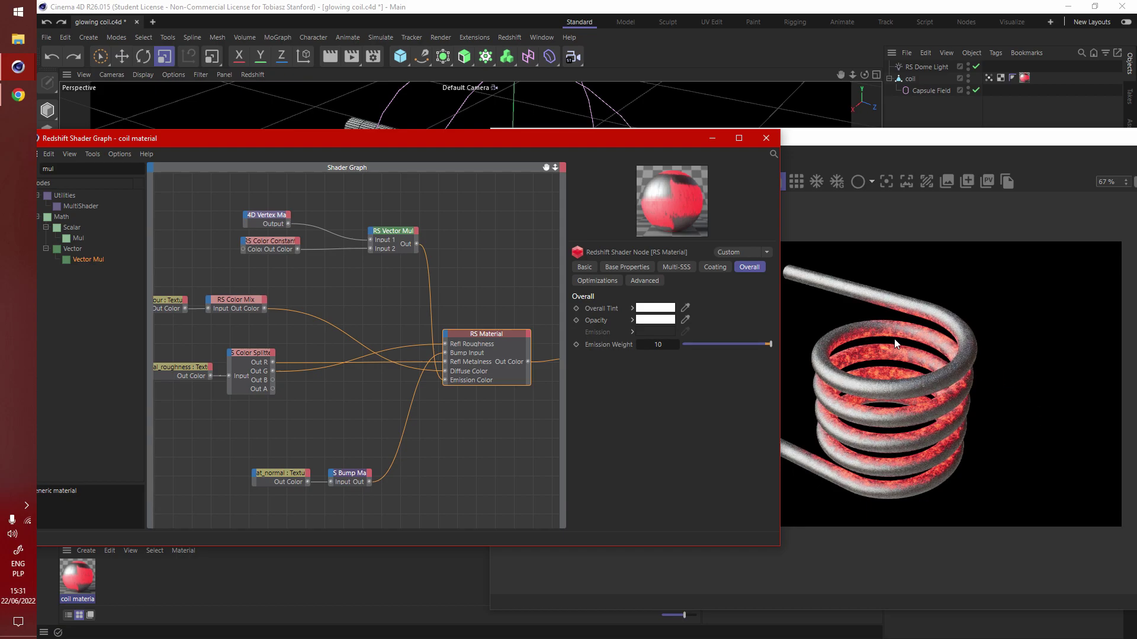
Move the Vertex Map, Color Constant and Vector Mul nodes up and left to make room
middle_drag(483, 277, 570, 329)
drag(261, 332, 458, 263)
drag(464, 307, 411, 269)
click(482, 310)
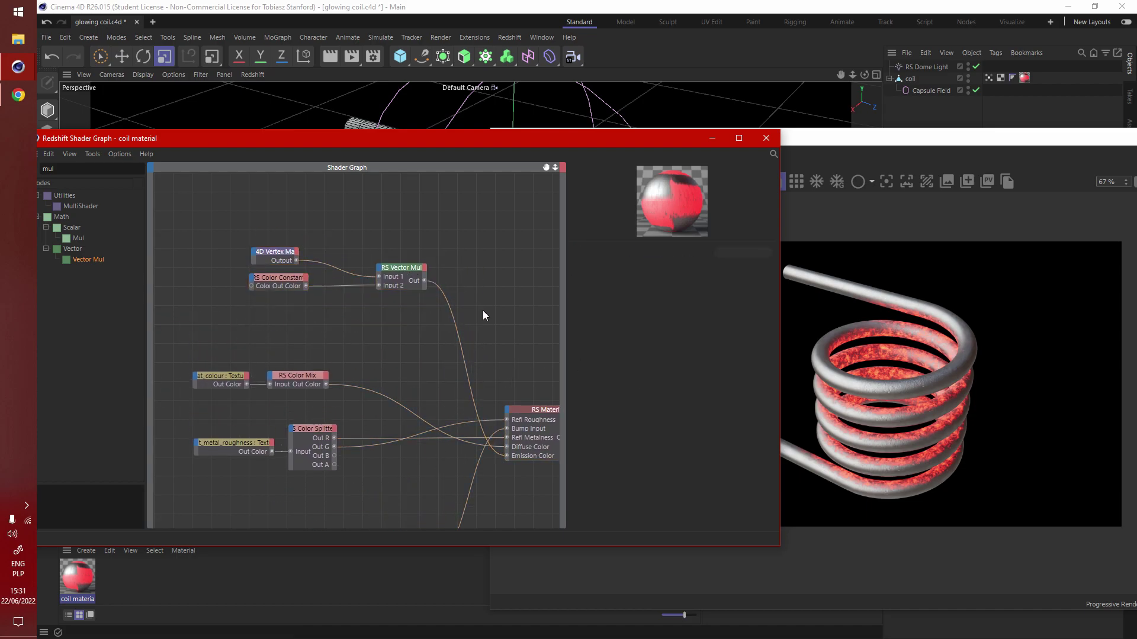
middle_drag(656, 390, 622, 351)
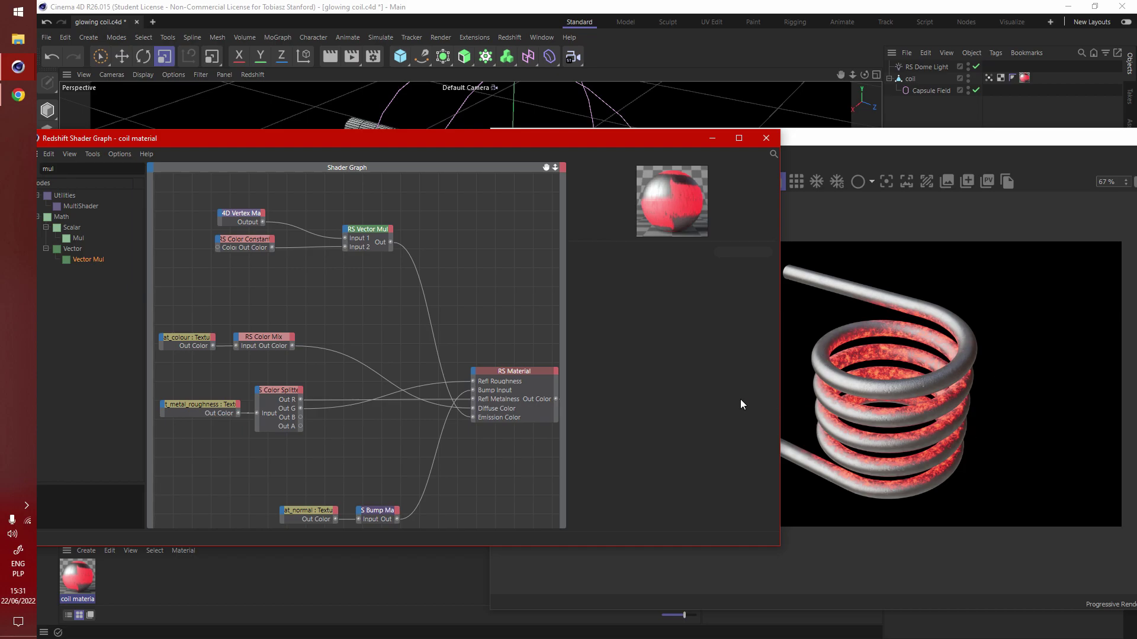
middle_drag(467, 301, 510, 299)
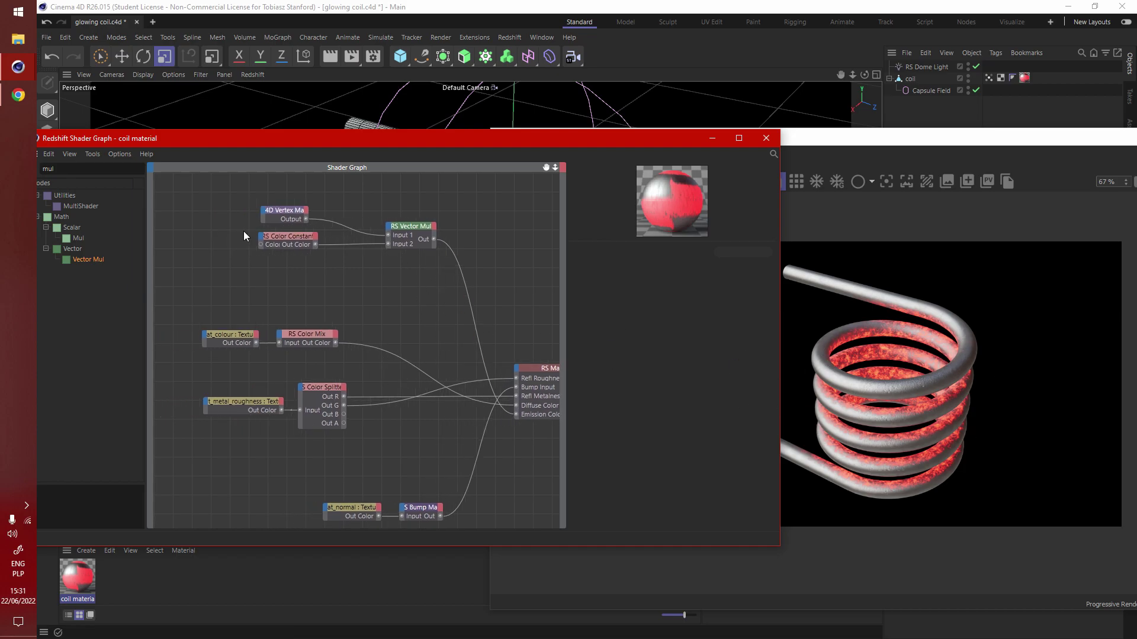
Add a second Vector Mul node with the splitter's Out R feeding its Input 2
click(119, 166)
drag(73, 258, 418, 262)
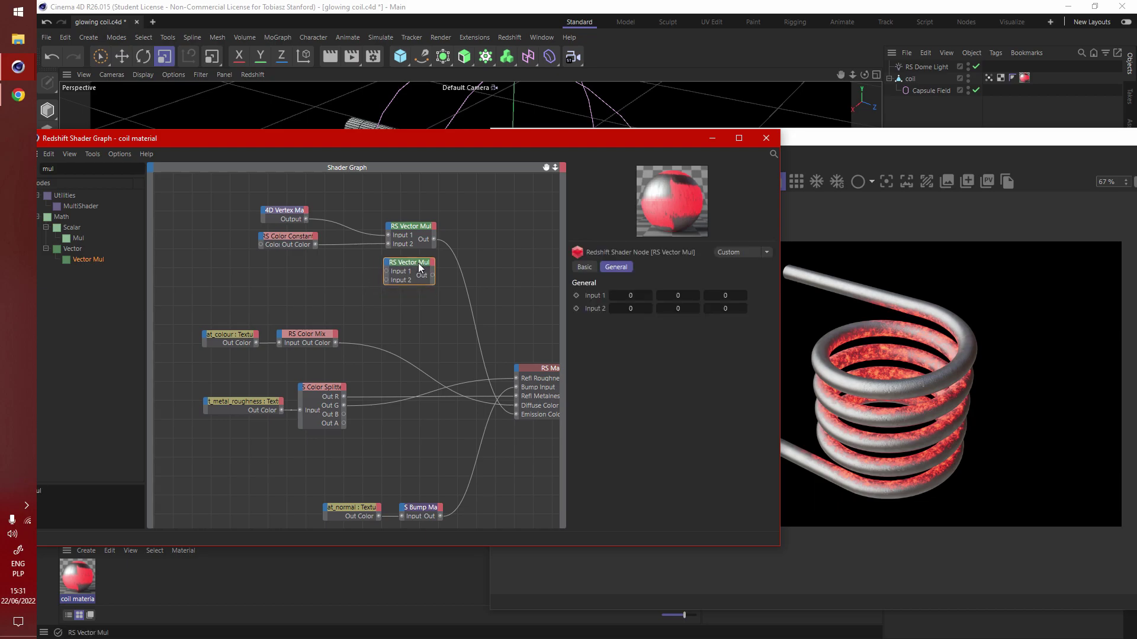
drag(108, 140, 134, 136)
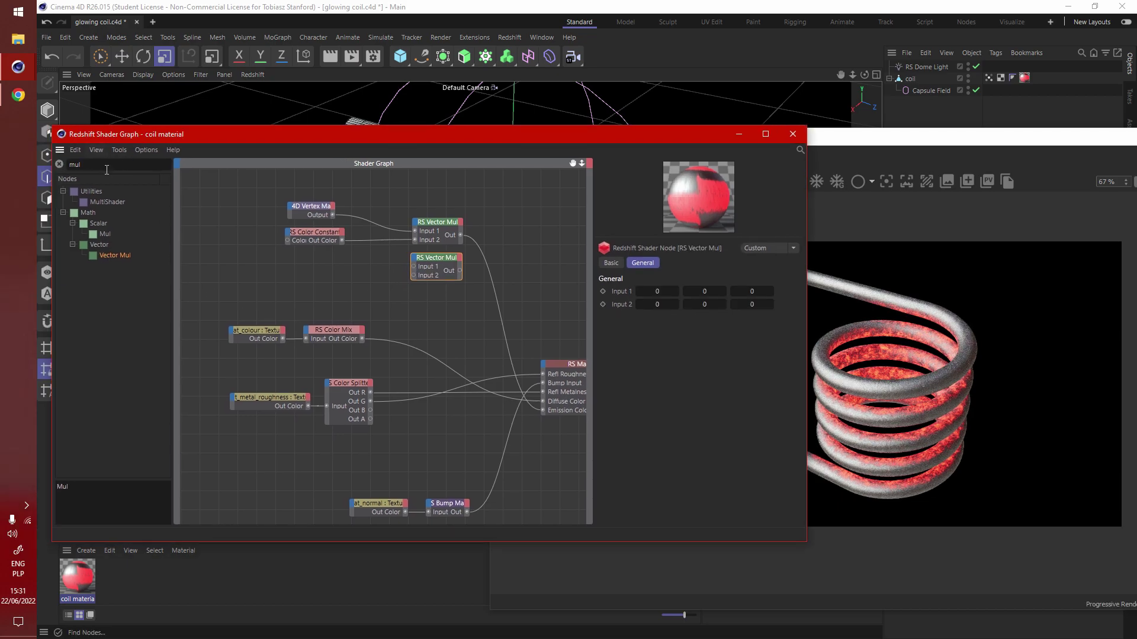
click(382, 348)
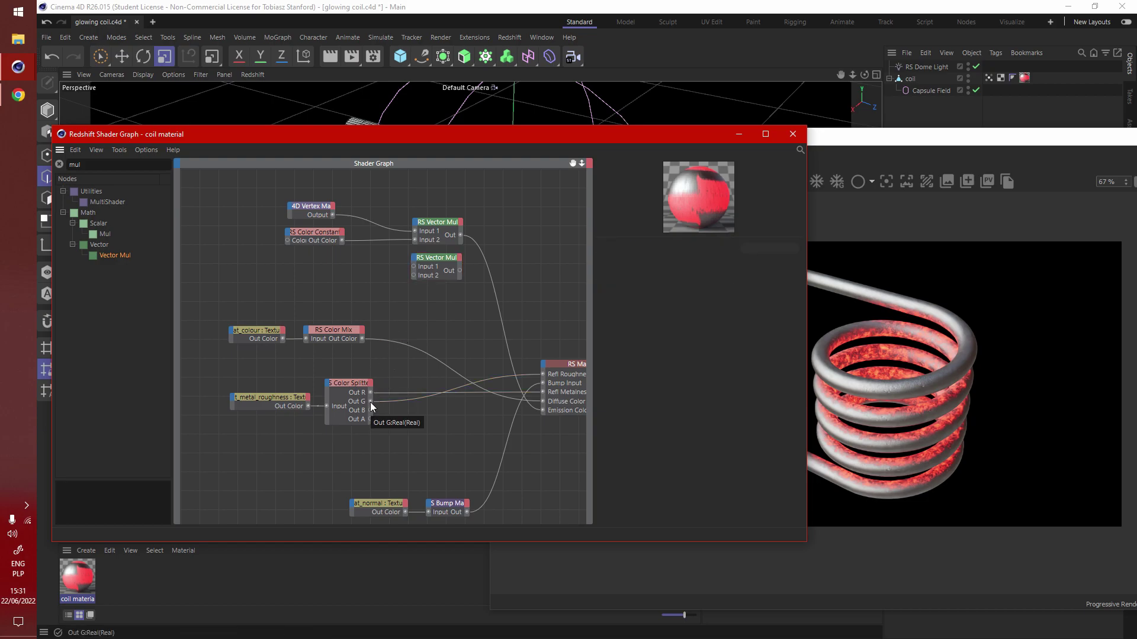
drag(364, 392, 414, 275)
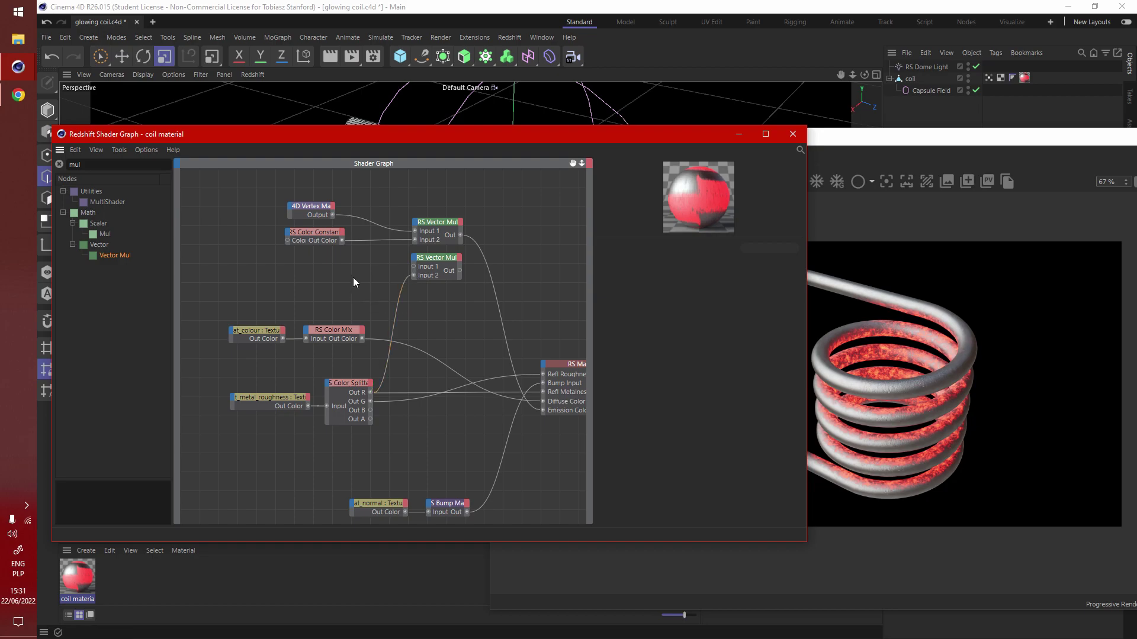
middle_drag(353, 277, 330, 291)
Route the vertex map through a new Change Range node into the second Vector Mul, sent to Output
click(118, 166)
key(ctrl+a)
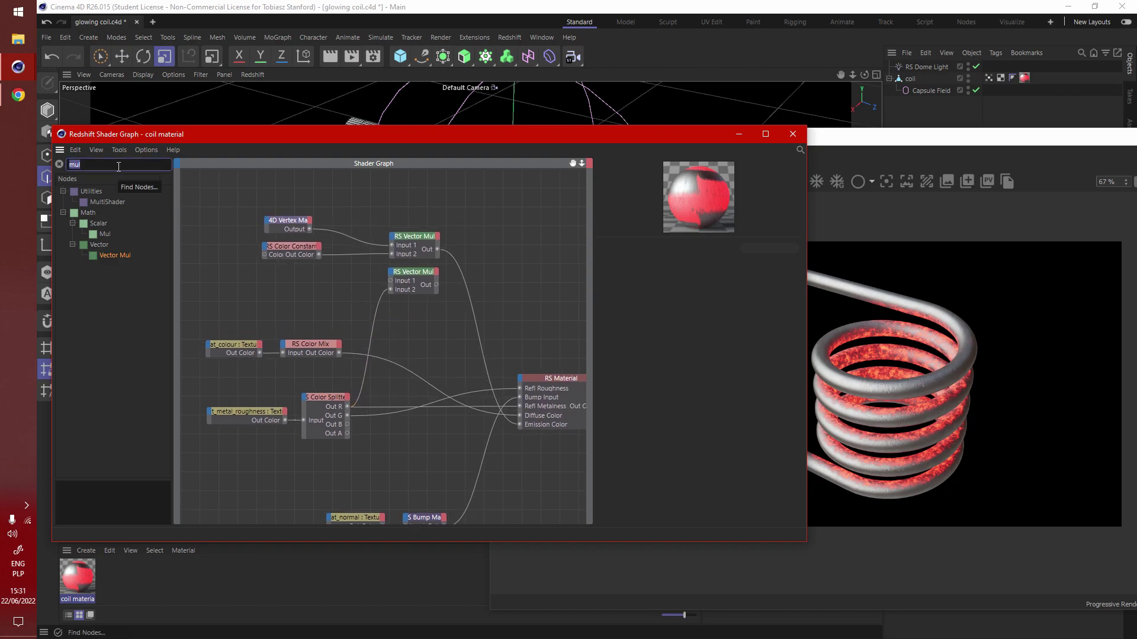
text(range)
drag(116, 212, 346, 292)
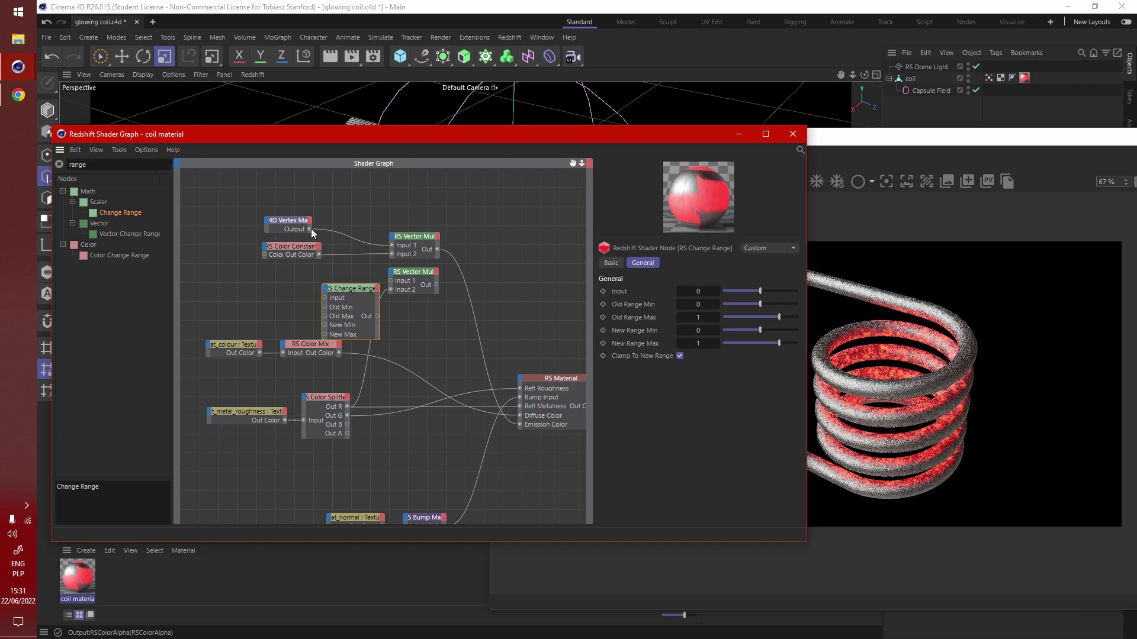
drag(309, 229, 389, 282)
middle_drag(517, 296, 442, 303)
drag(299, 279, 512, 396)
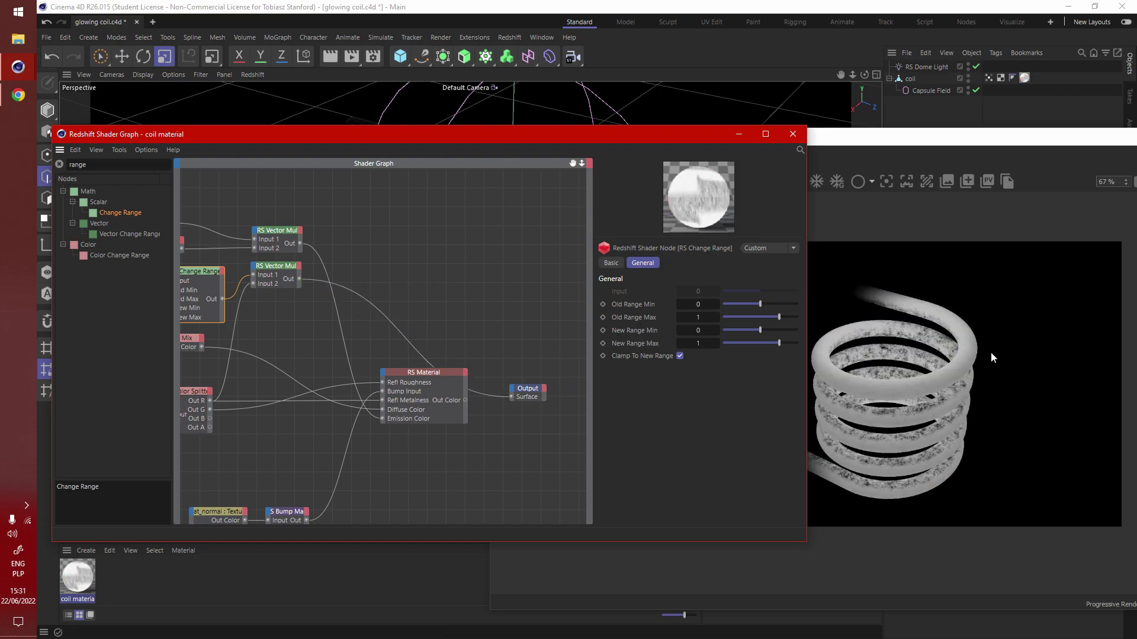
Set Change Range's Old Range Min to 0.608 and Old Range Max to 0
scroll(992, 358, down, 2)
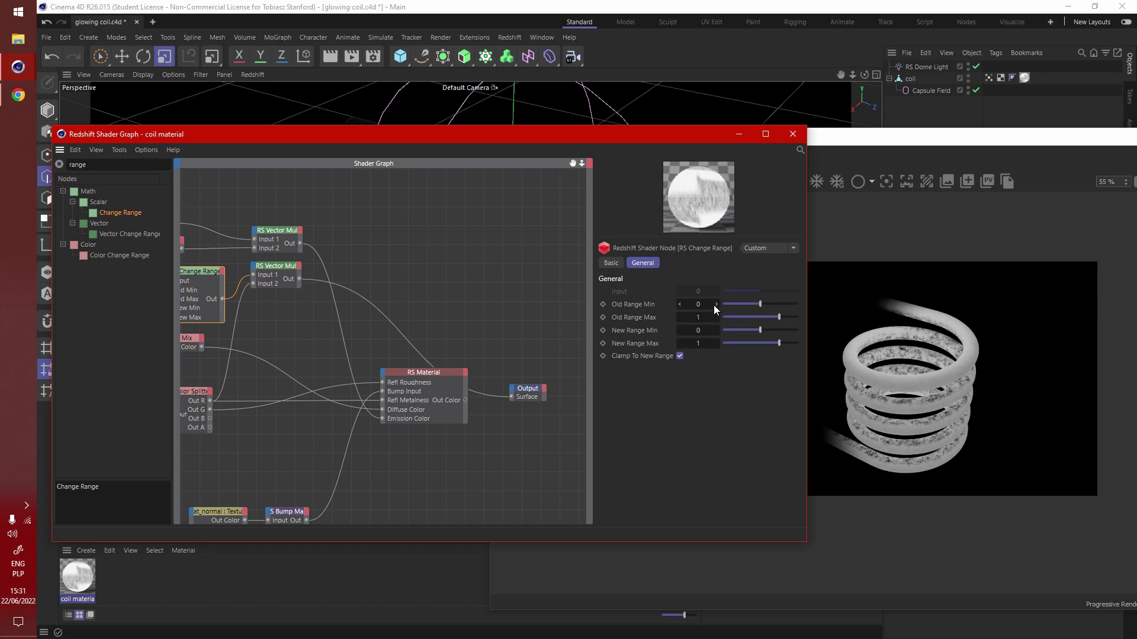
click(698, 304)
text(1)
click(704, 318)
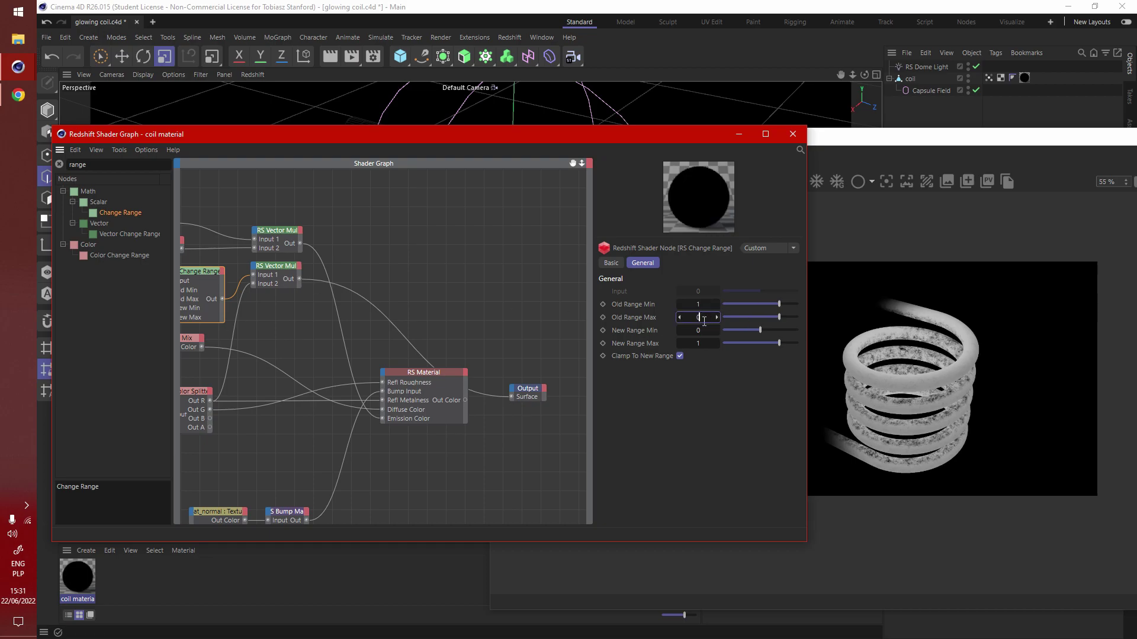
text(0)
key(Return)
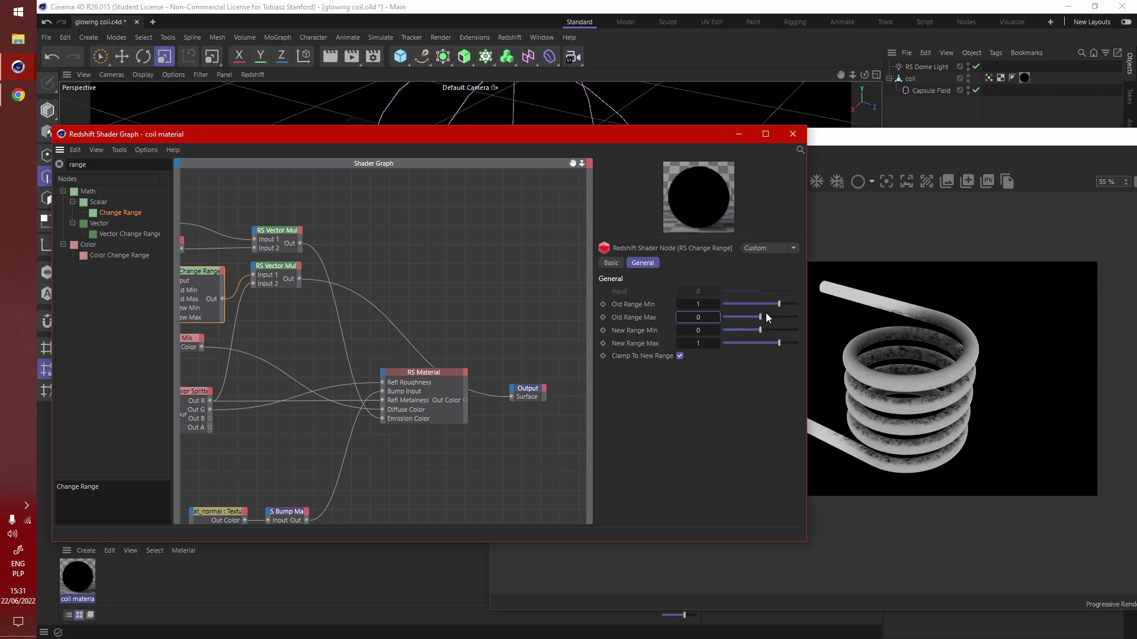
drag(772, 306, 772, 307)
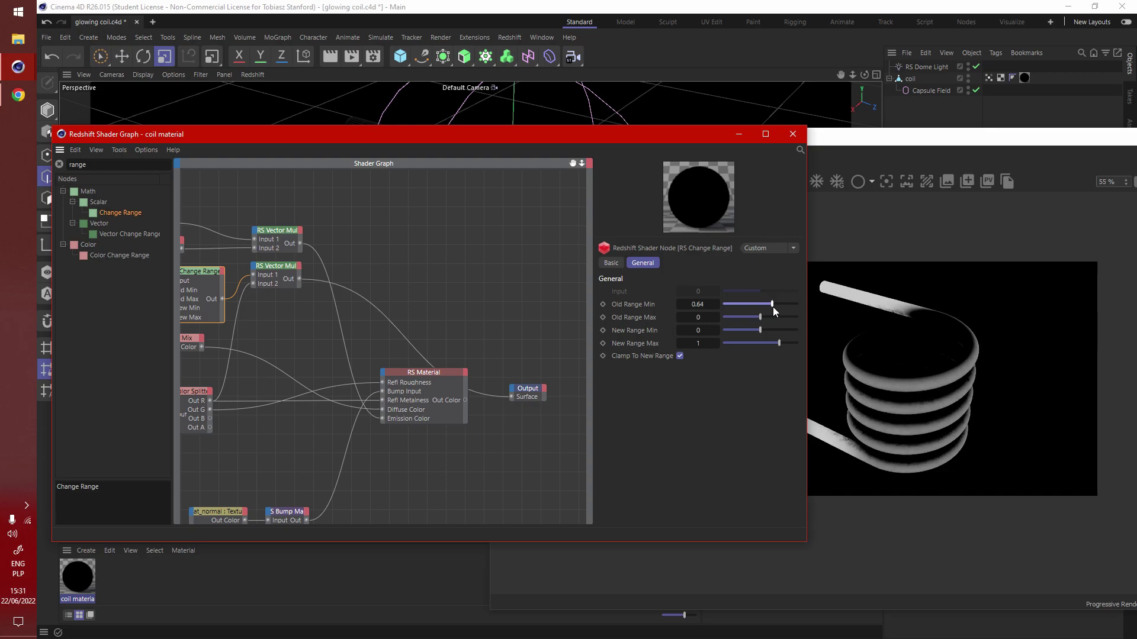
drag(773, 306, 771, 307)
Wire the second Vector Mul into RS Material and reconnect RS Material to the Output surface
middle_drag(469, 312, 478, 308)
middle_drag(309, 311, 386, 255)
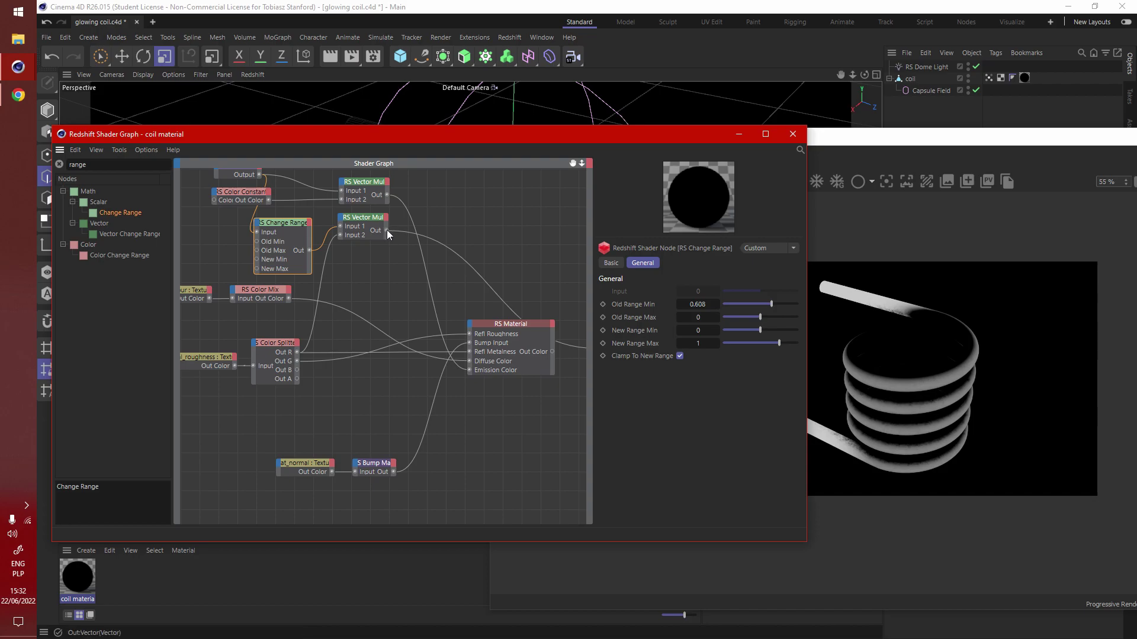
drag(386, 230, 467, 350)
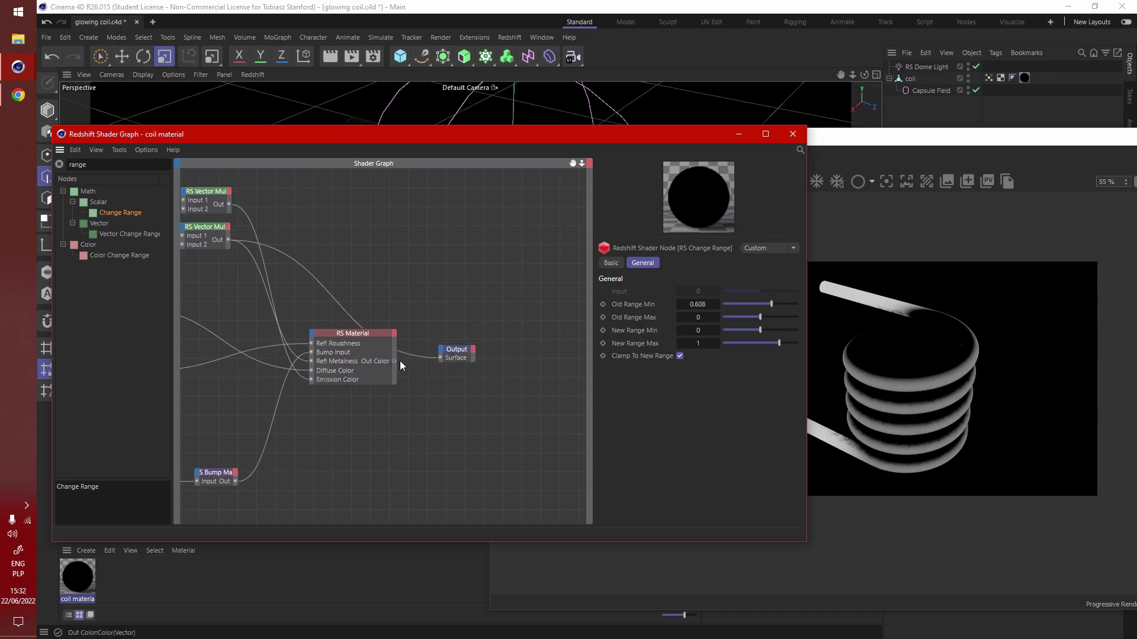
drag(444, 358, 441, 358)
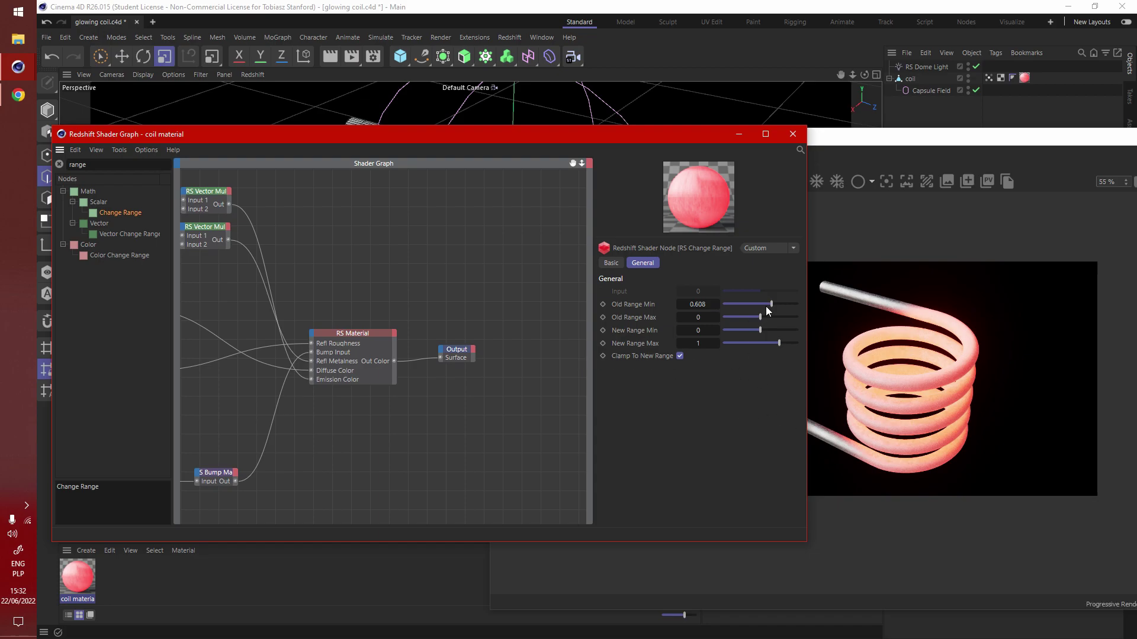
Rearrange the texture, mix, splitter, bump and Vertex Map nodes to make room in the graph
middle_drag(270, 296, 420, 279)
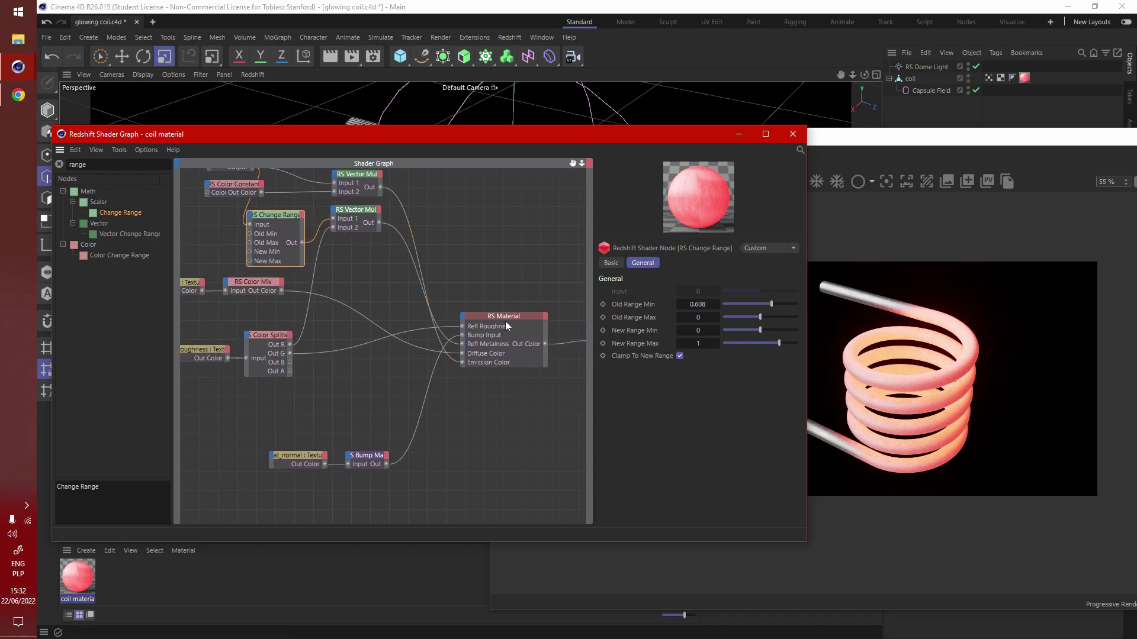
click(473, 345)
middle_drag(356, 379, 506, 375)
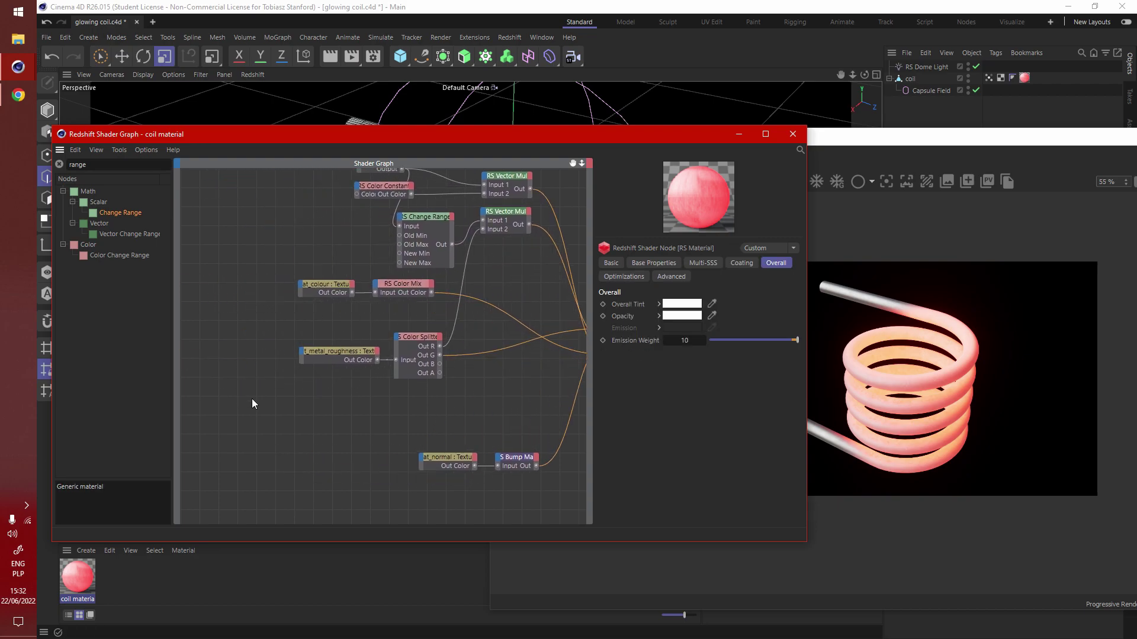
drag(251, 399, 296, 329)
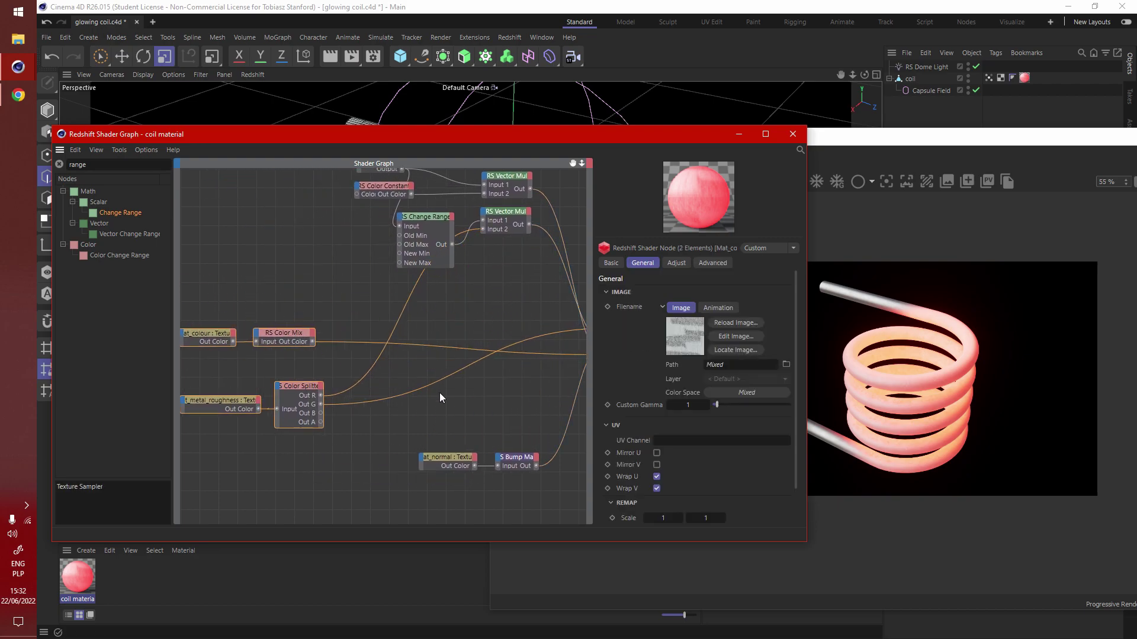
middle_drag(404, 443, 322, 387)
drag(338, 366, 306, 488)
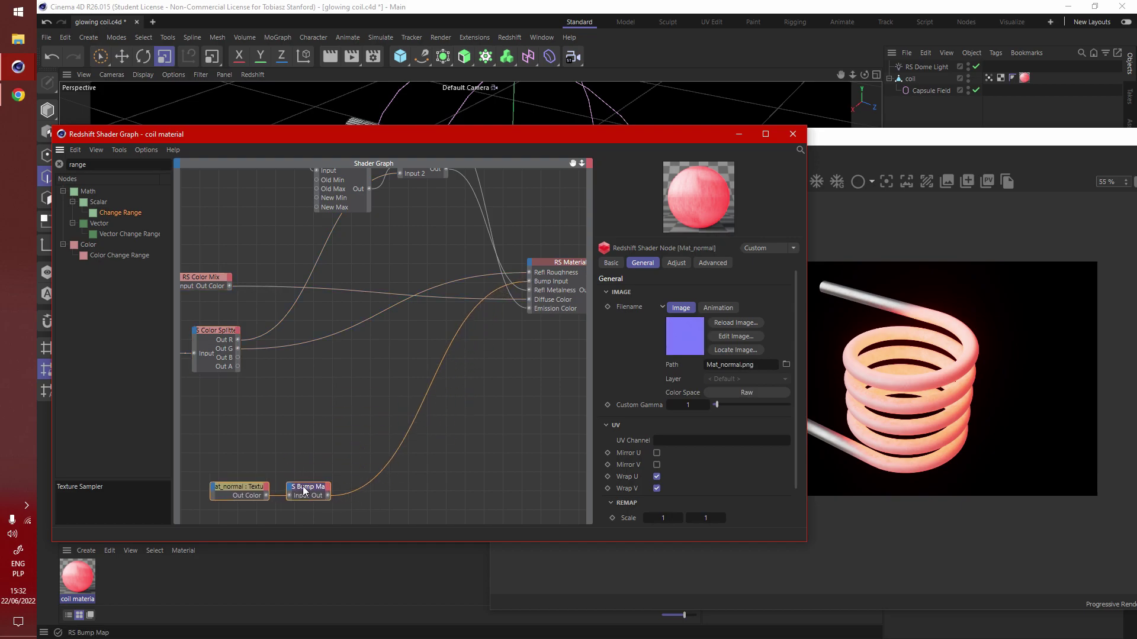
scroll(392, 353, up, 5)
shift+scroll(370, 332, left, 3)
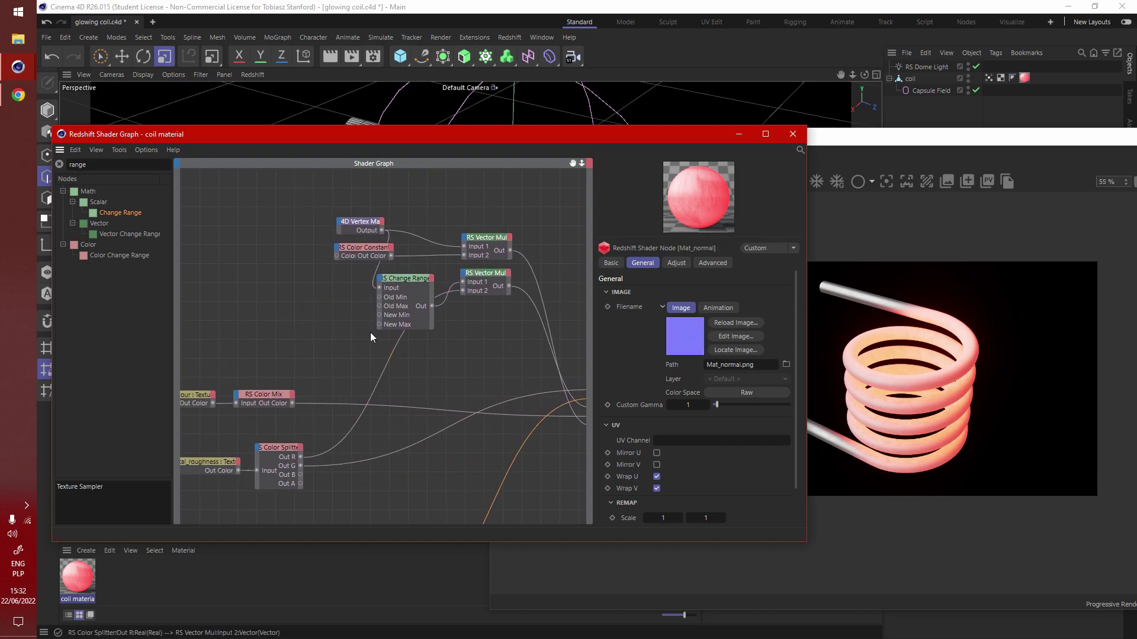
click(332, 268)
drag(358, 221, 265, 218)
click(278, 296)
Add a new RS Color Mix node found by searching 'mix' and position it in the graph
click(129, 164)
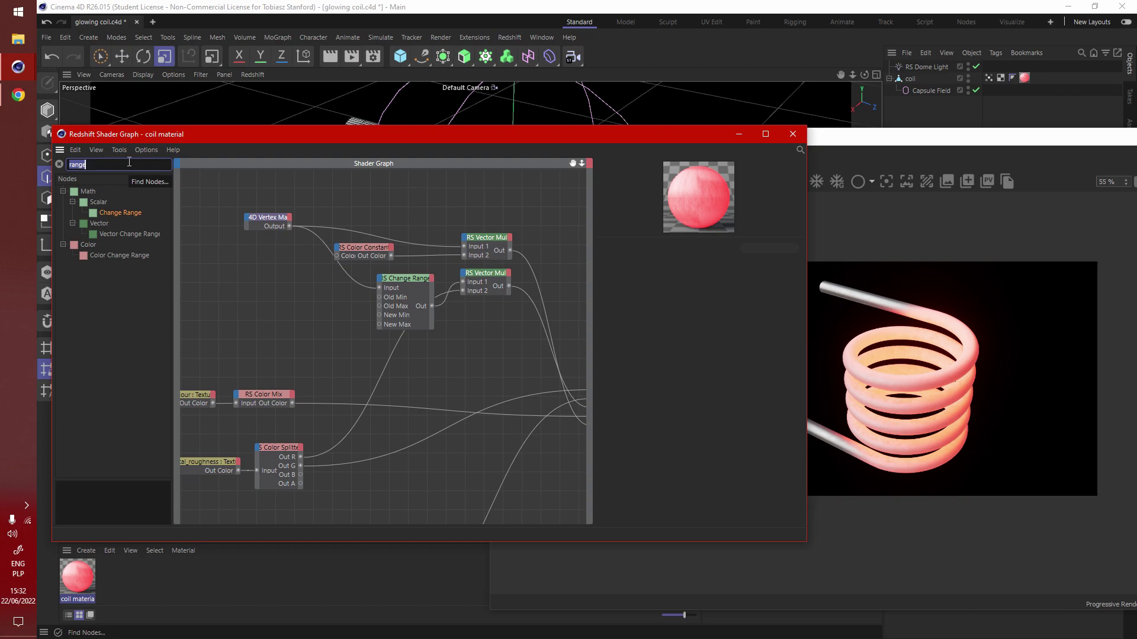
text(mix)
drag(93, 256, 435, 197)
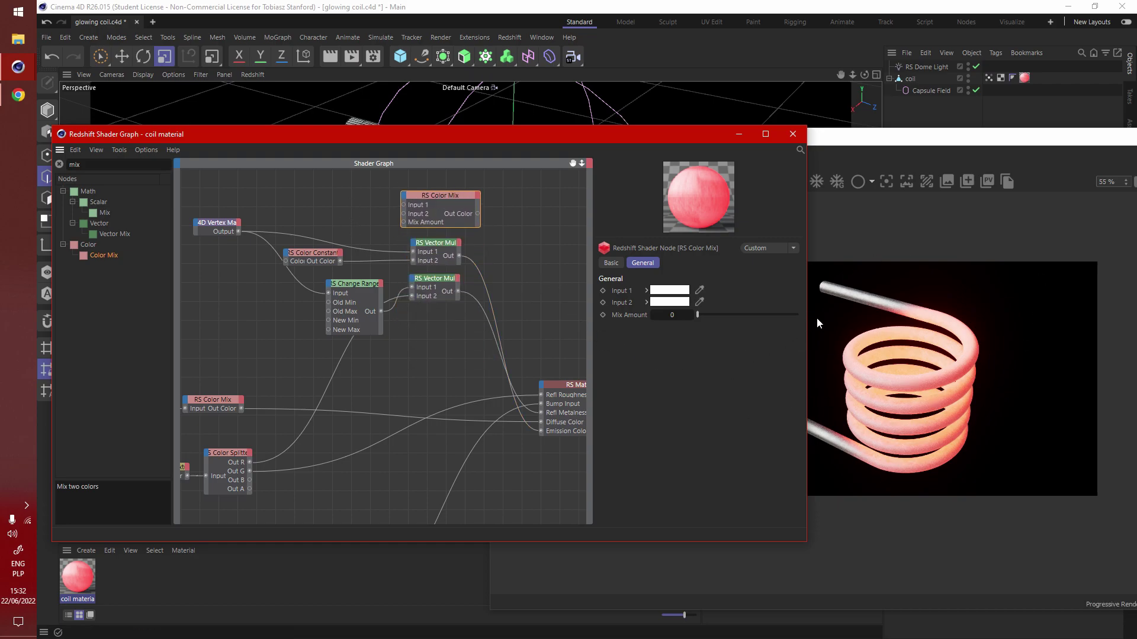
scroll(379, 210, up, 3)
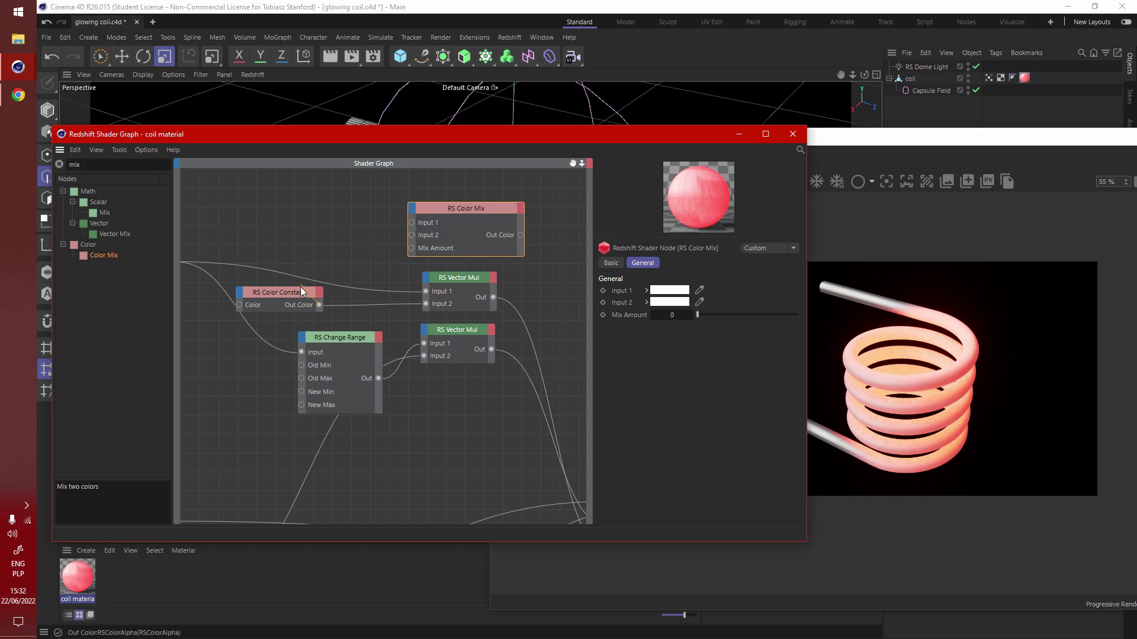
drag(378, 218, 412, 222)
middle_drag(412, 222, 399, 201)
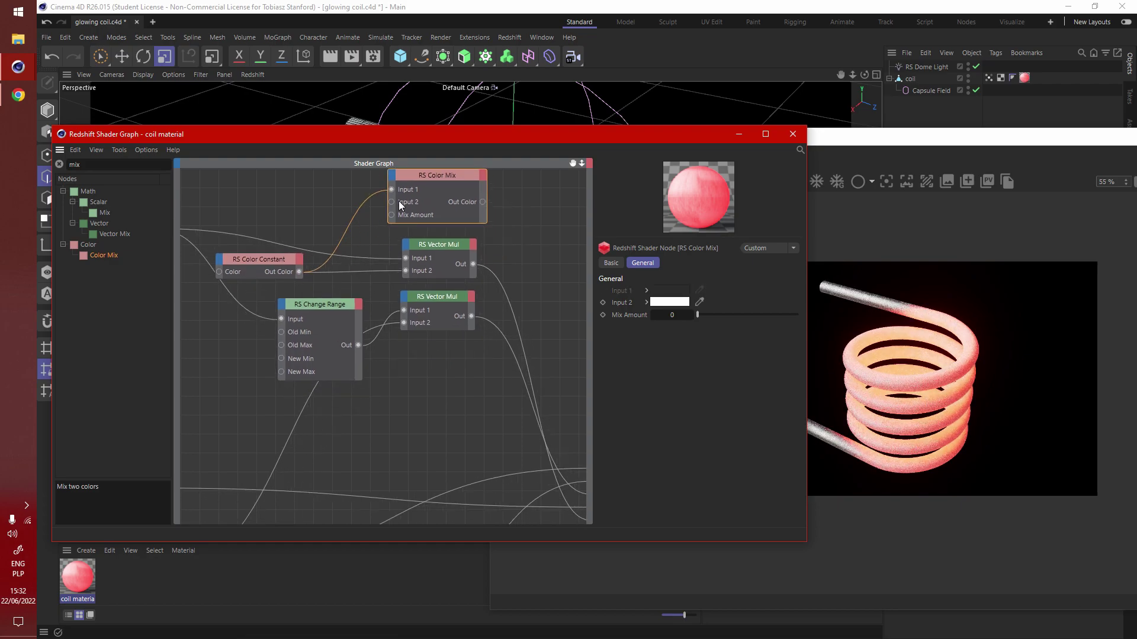
drag(399, 200, 544, 372)
scroll(379, 350, down, 2)
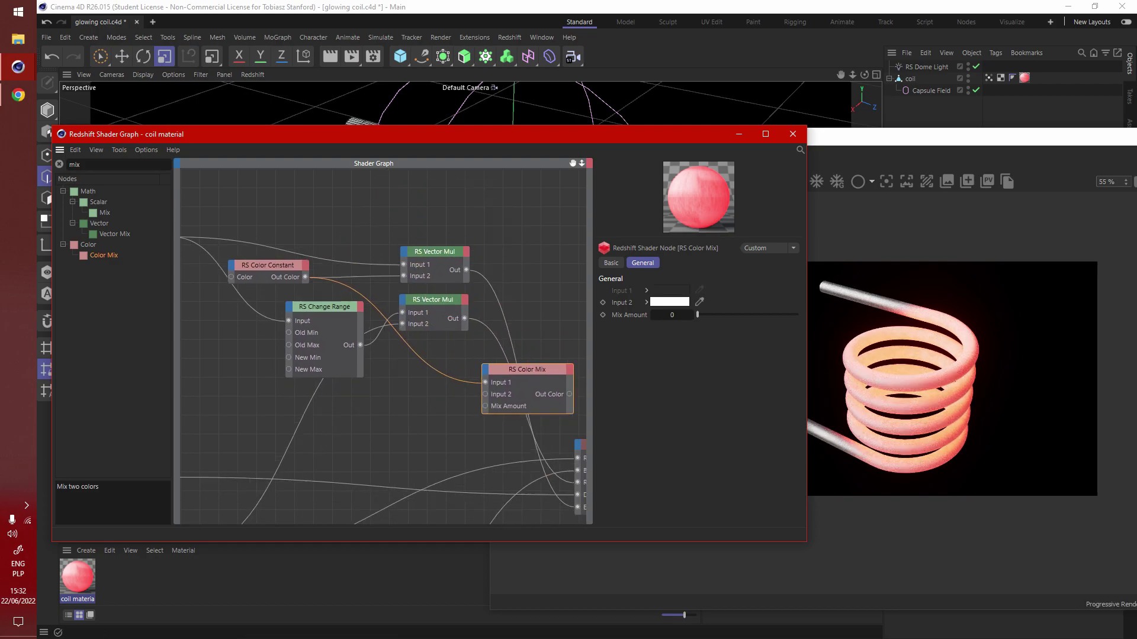
Wire the Vertex Map output into the new Color Mix's Mix Amount
middle_drag(181, 282, 220, 273)
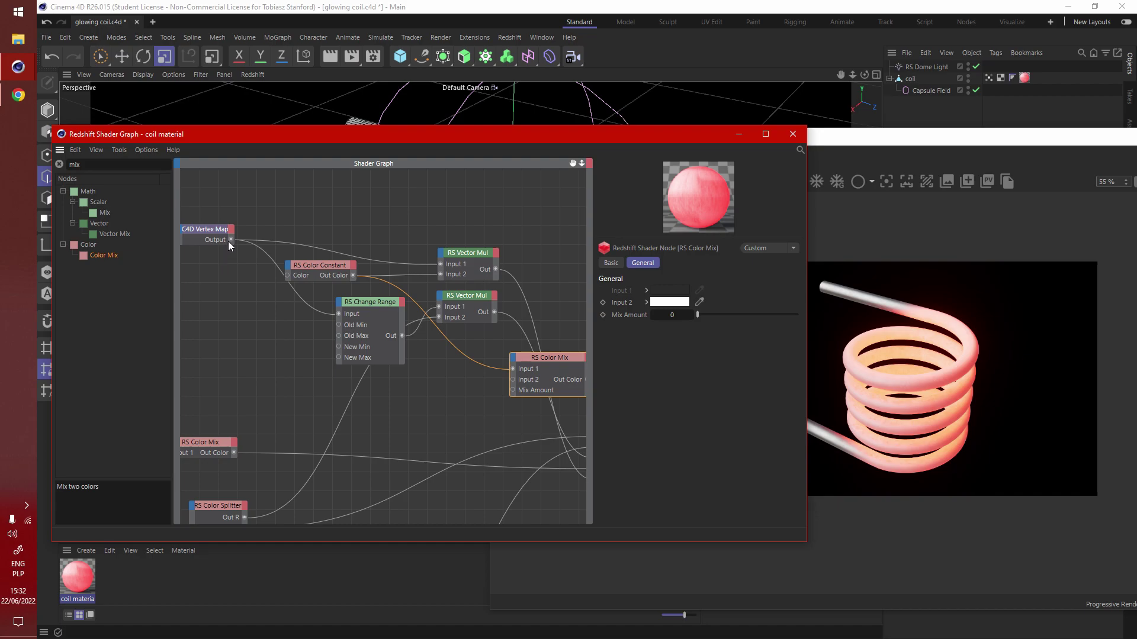
click(229, 240)
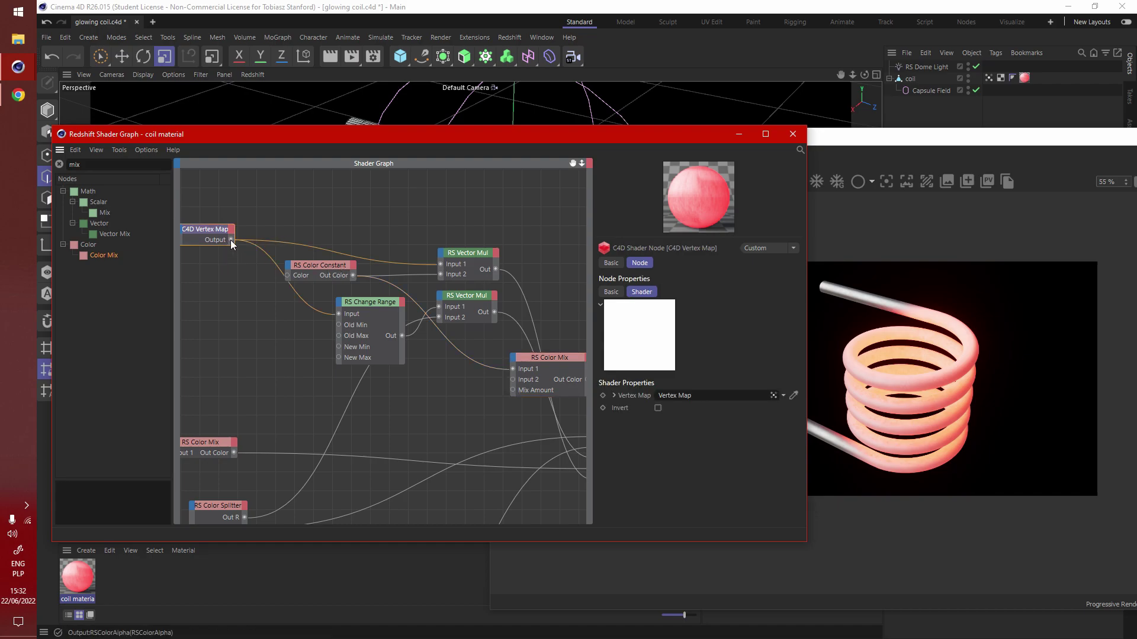
drag(230, 239, 512, 390)
middle_drag(511, 390, 590, 276)
scroll(419, 461, down, 1)
middle_drag(410, 328, 357, 342)
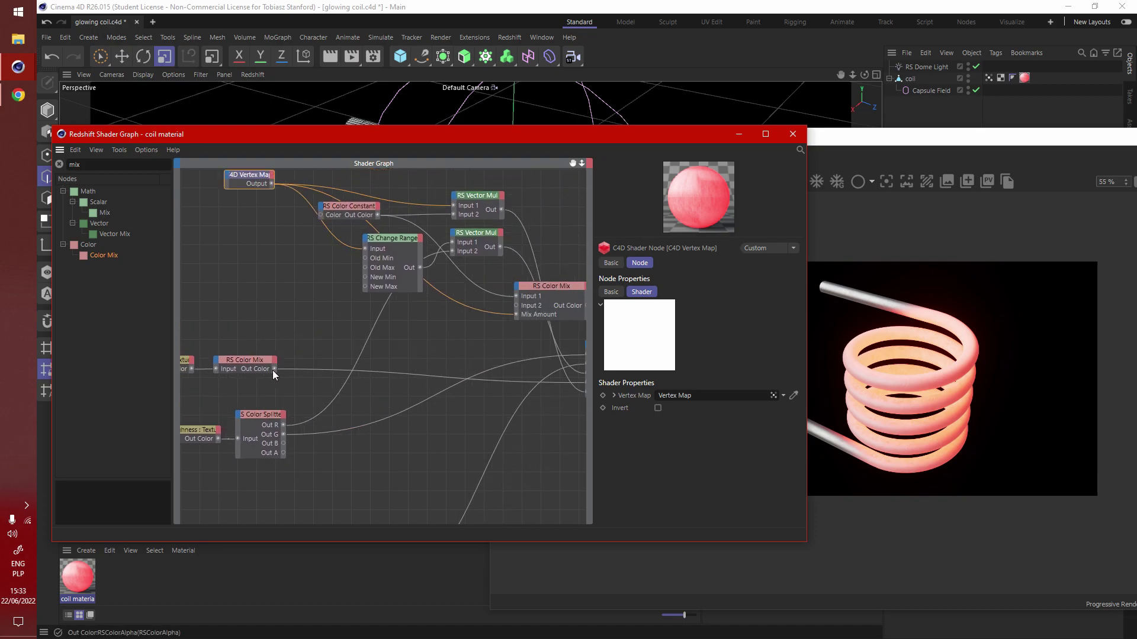
Feed the old Color Mix into Input 1 and the Color Constant into Input 2
drag(274, 369, 499, 318)
scroll(414, 325, up, 1)
middle_drag(261, 294, 270, 335)
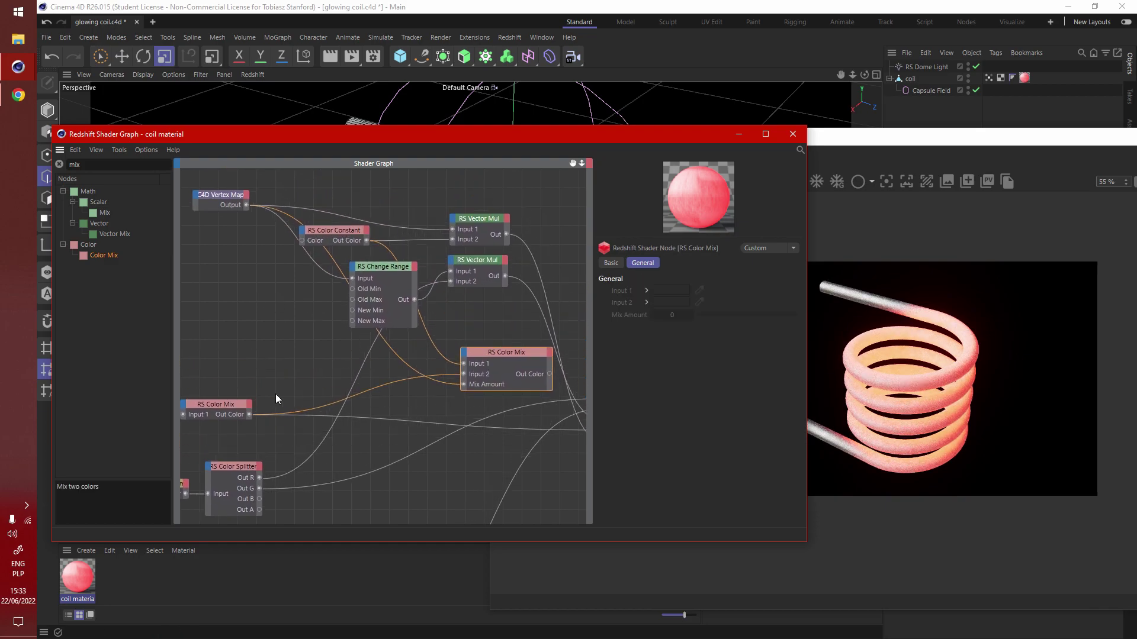
drag(248, 414, 464, 364)
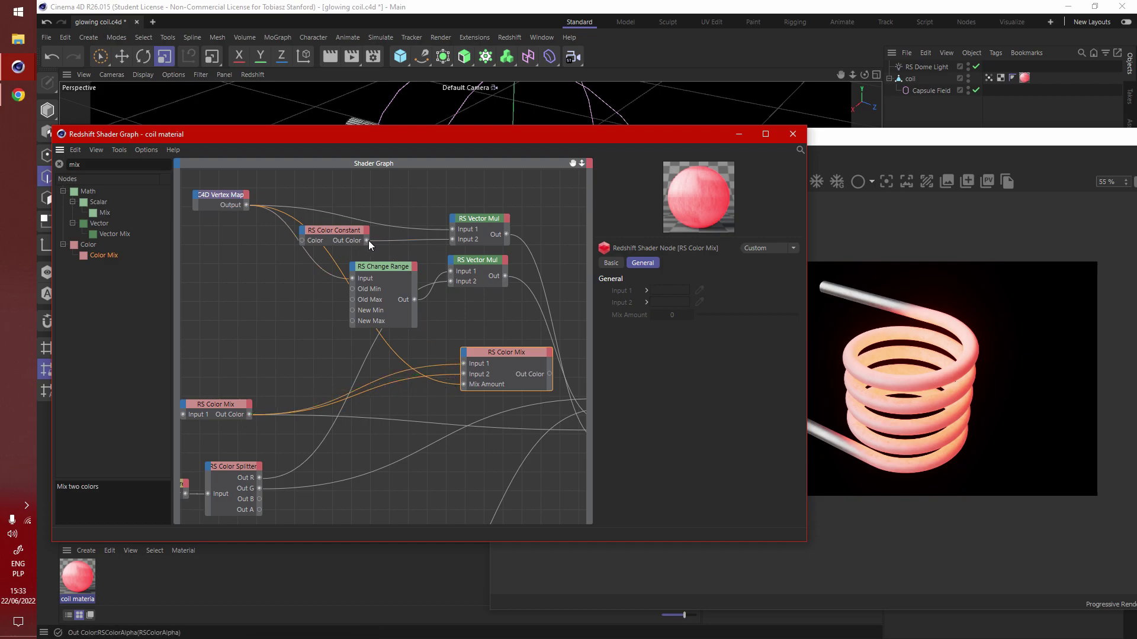
drag(368, 240, 464, 374)
middle_drag(439, 407, 217, 382)
middle_drag(340, 365, 334, 366)
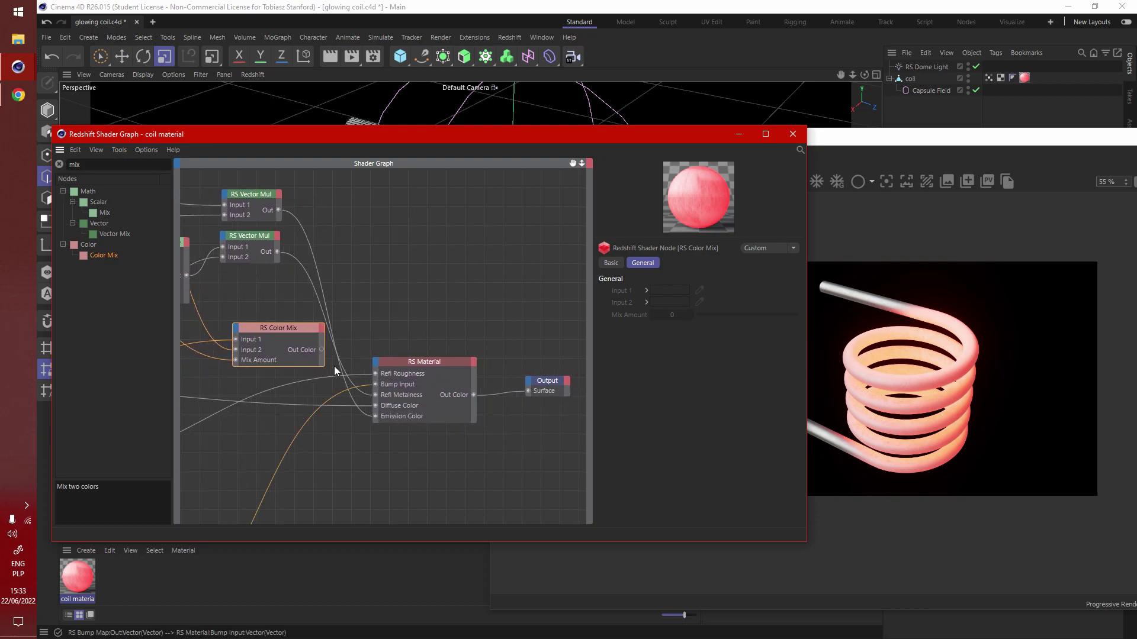
Route the new Color Mix into RS Material's Diffuse Color and reconnect RS Material to the Output
drag(322, 349, 528, 391)
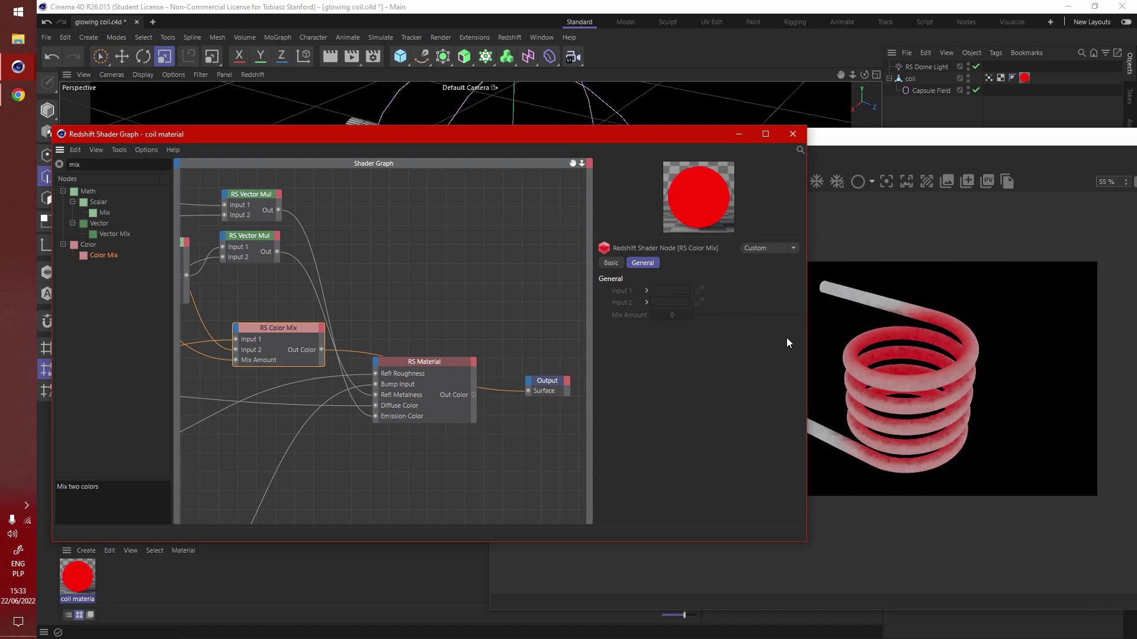
click(471, 394)
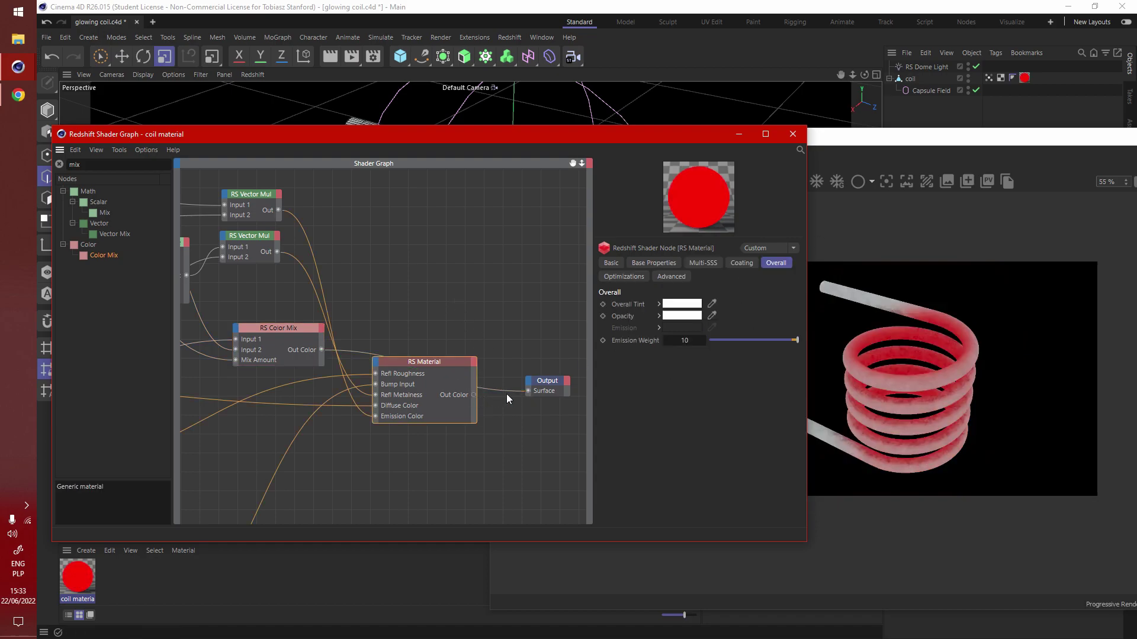
drag(473, 395, 528, 392)
drag(321, 350, 375, 407)
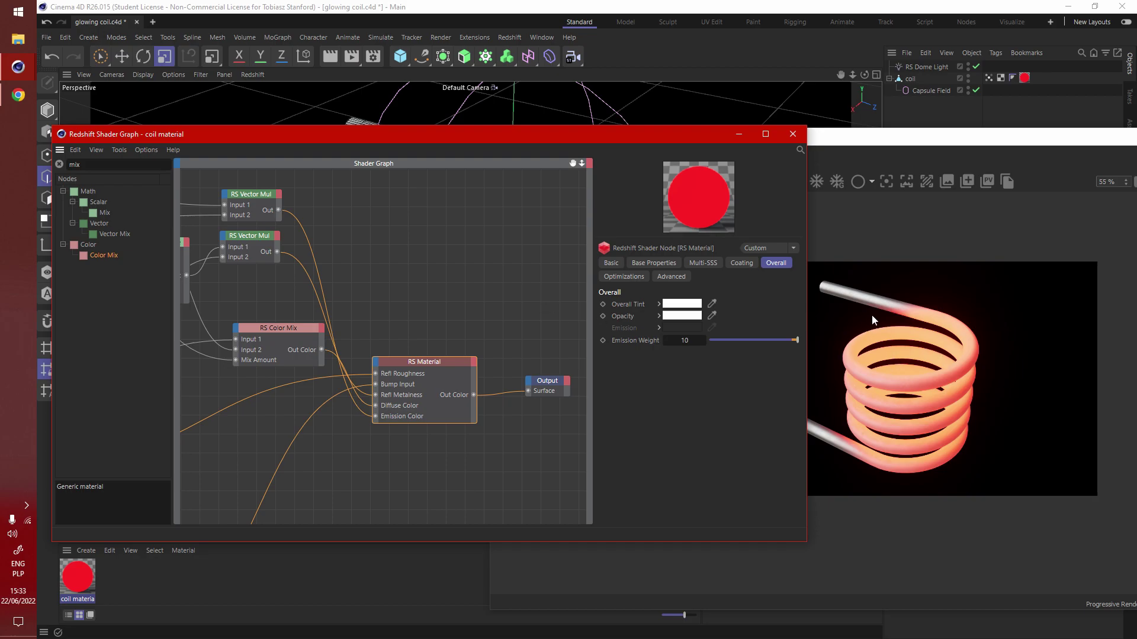
scroll(505, 297, down, 5)
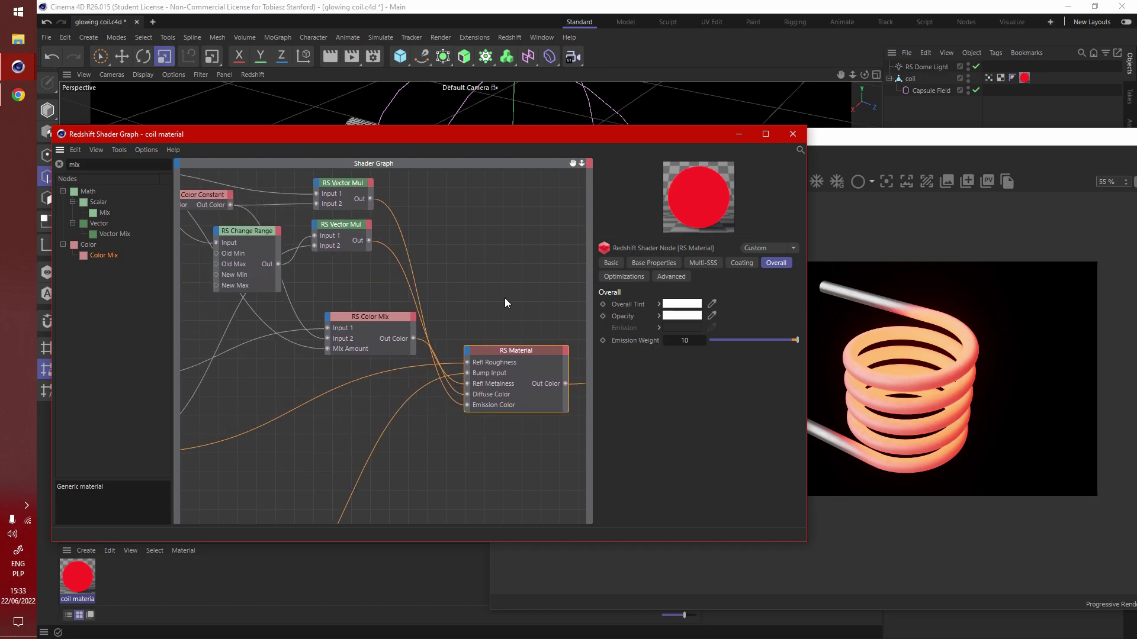
Search the node list for 'bi' and pick the Bias node under Math > Scalar
click(506, 277)
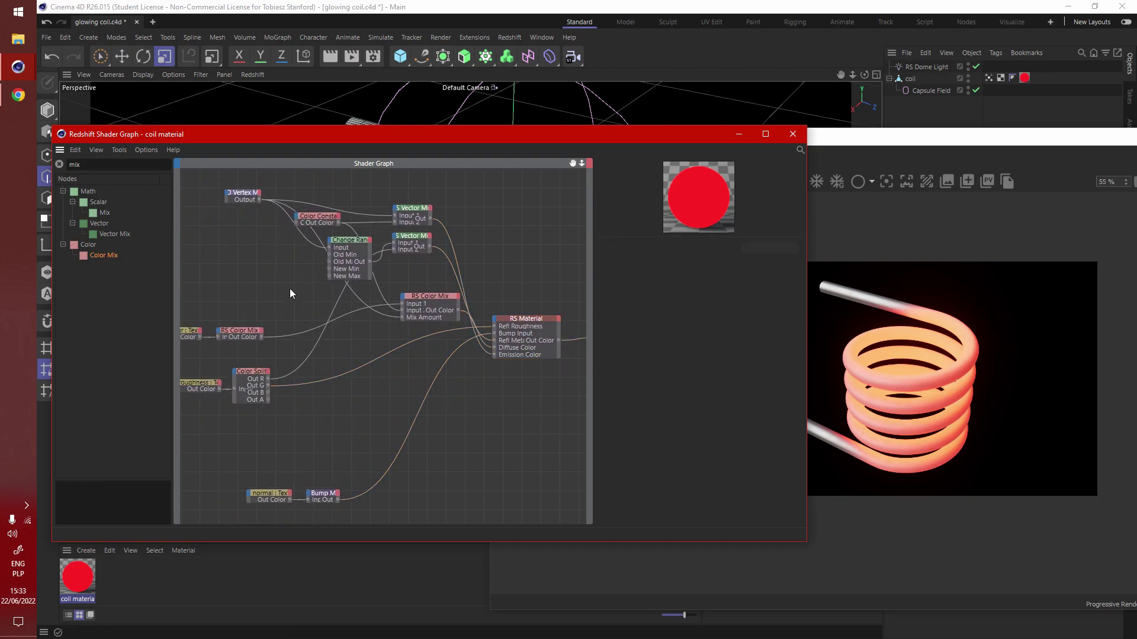
middle_drag(289, 288, 285, 280)
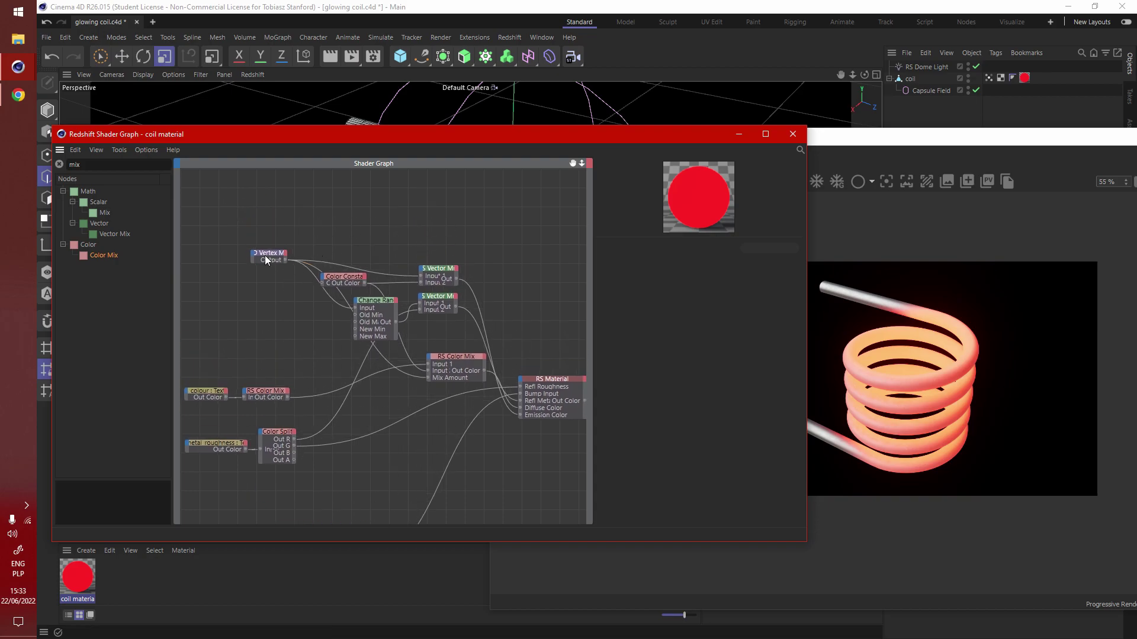
drag(493, 135, 464, 141)
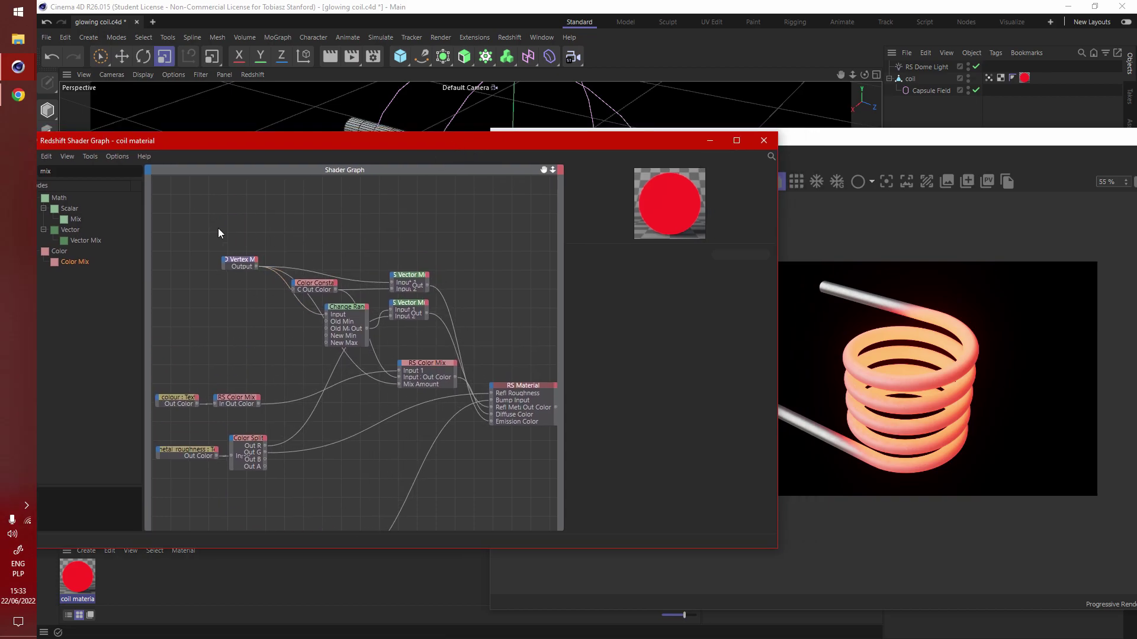
middle_drag(218, 228, 334, 226)
scroll(402, 221, up, 2)
middle_drag(403, 222, 346, 244)
drag(221, 141, 268, 135)
double_click(115, 166)
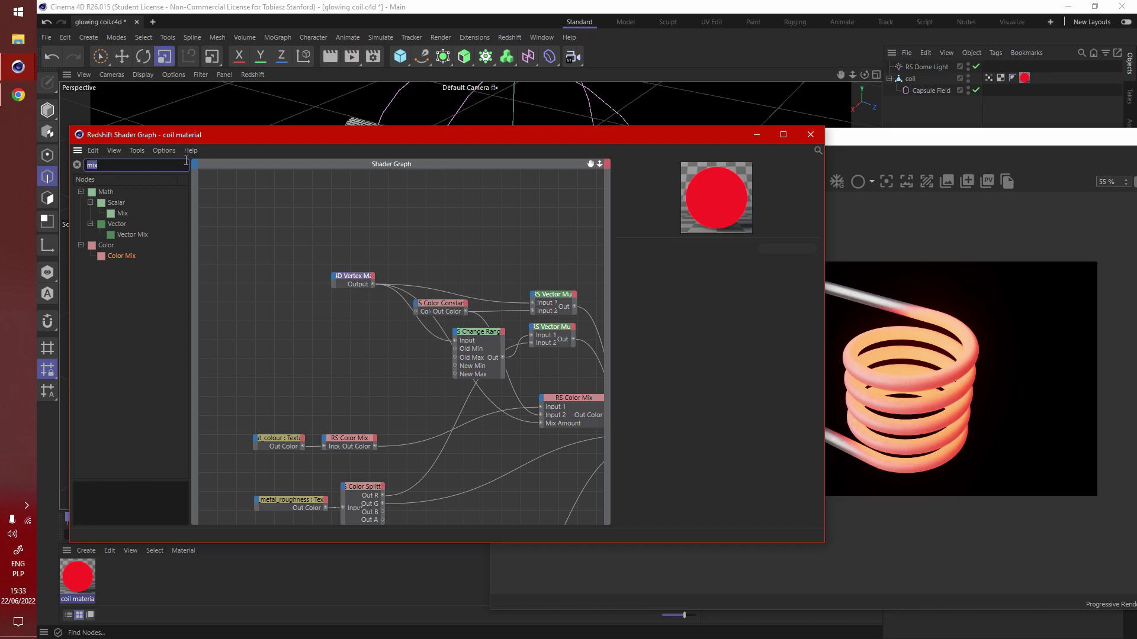
text(bi)
click(127, 213)
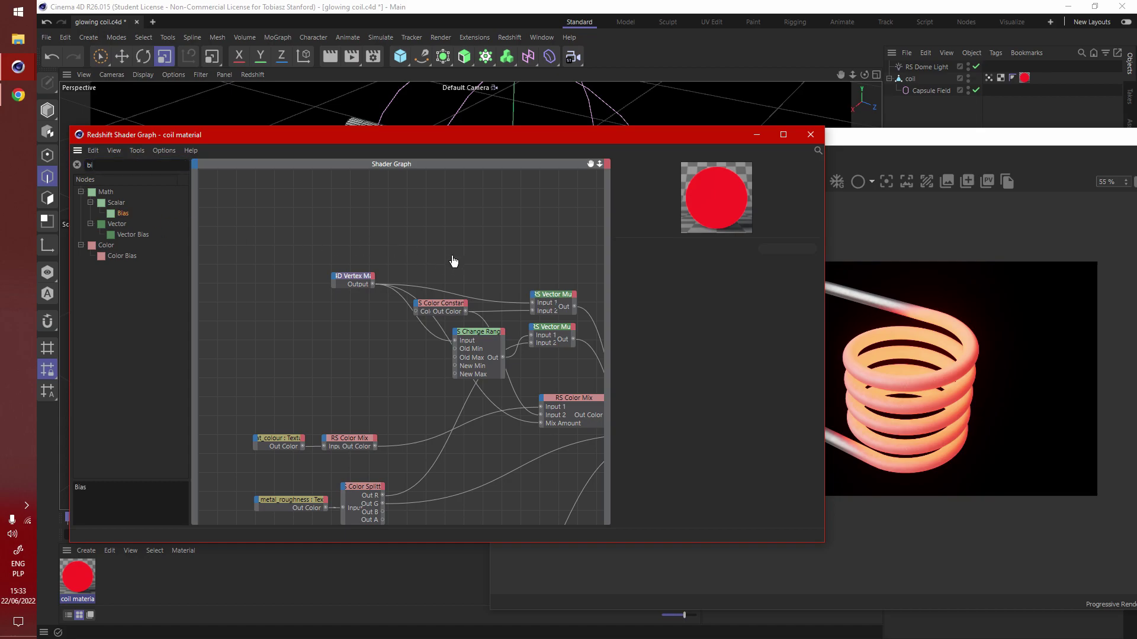
Wire Bias Out to Vector Mul Input 1, Change Range Input and Mix Amount, fed by the Vertex Map
drag(453, 262, 426, 255)
scroll(362, 379, up, 2)
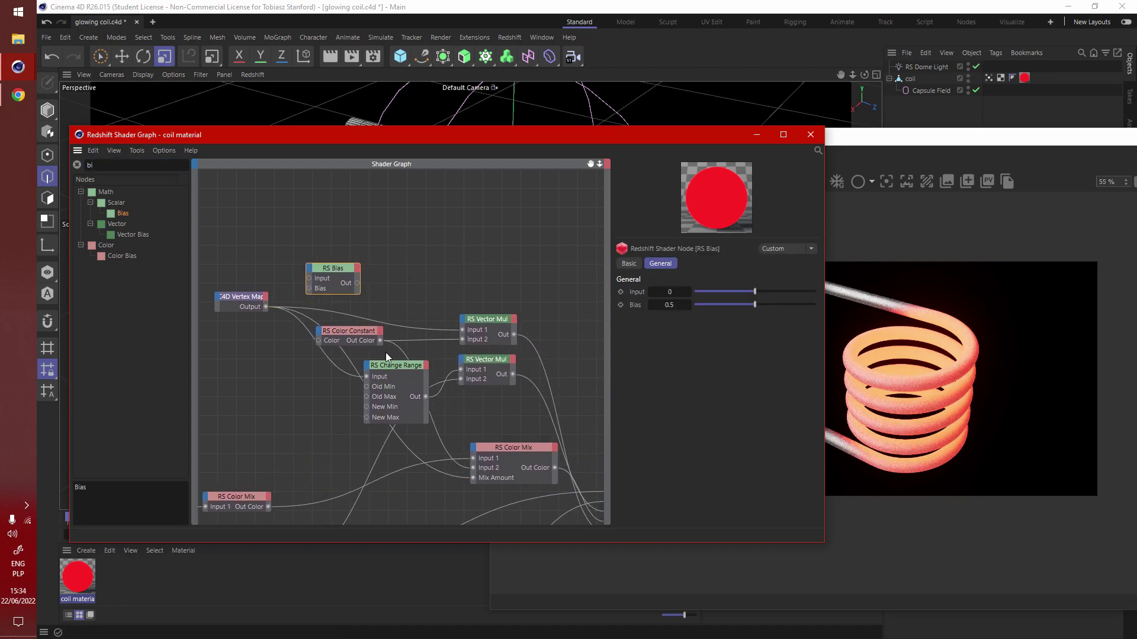
drag(332, 333, 322, 225)
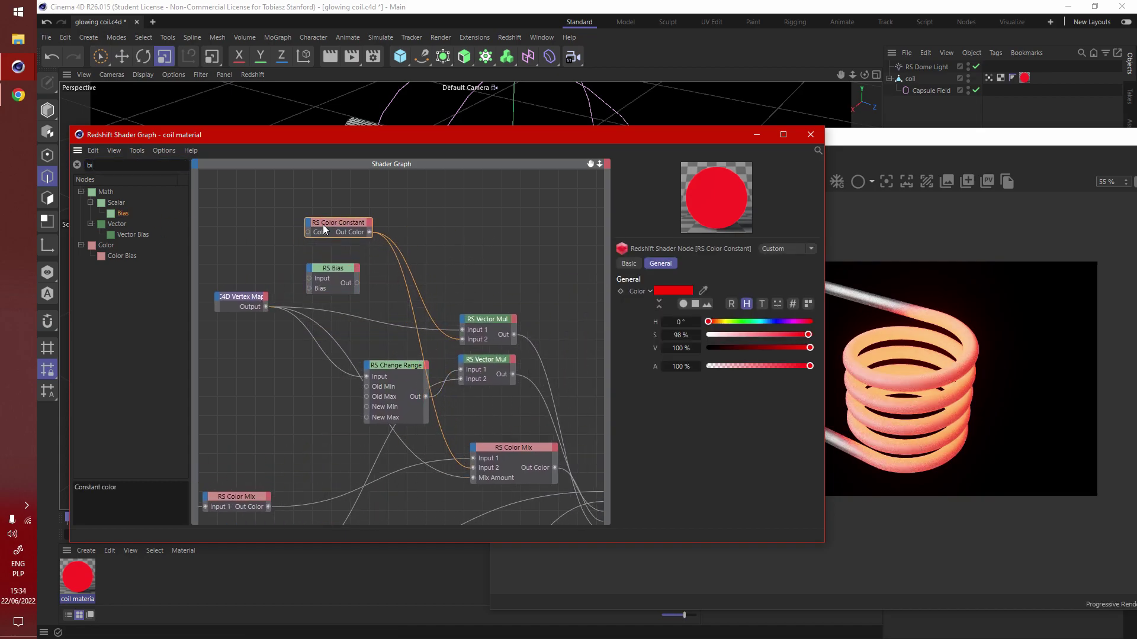
drag(463, 329, 358, 283)
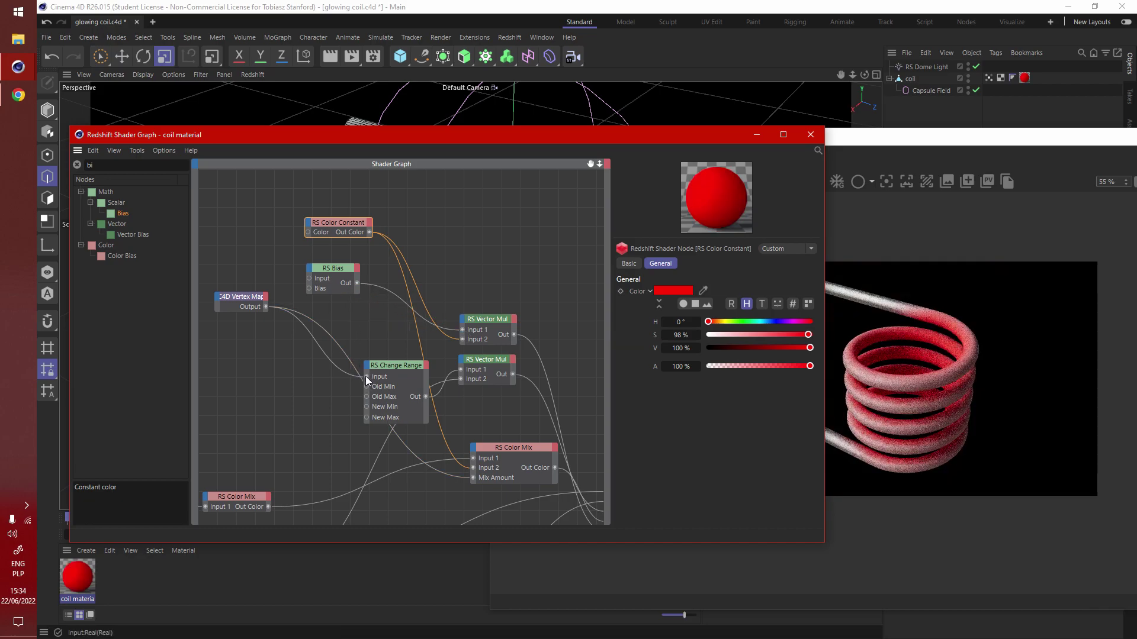
drag(365, 375, 357, 284)
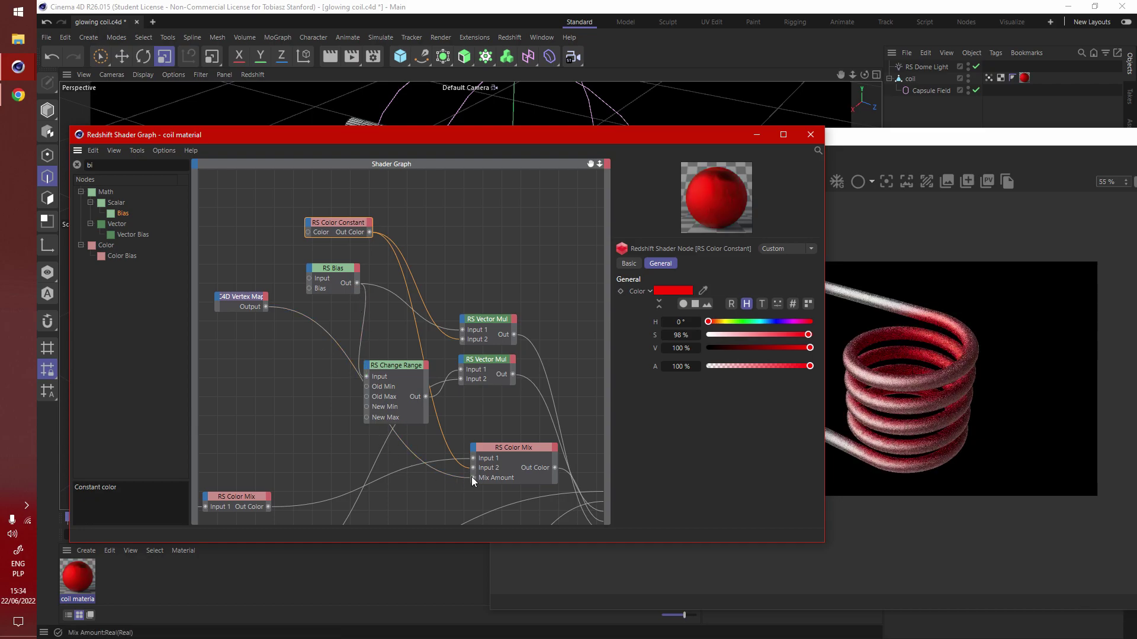
drag(471, 477, 358, 283)
drag(265, 307, 308, 279)
Try Bias values from 0.206 to 0.881 against the render, settling on 0.541
click(339, 268)
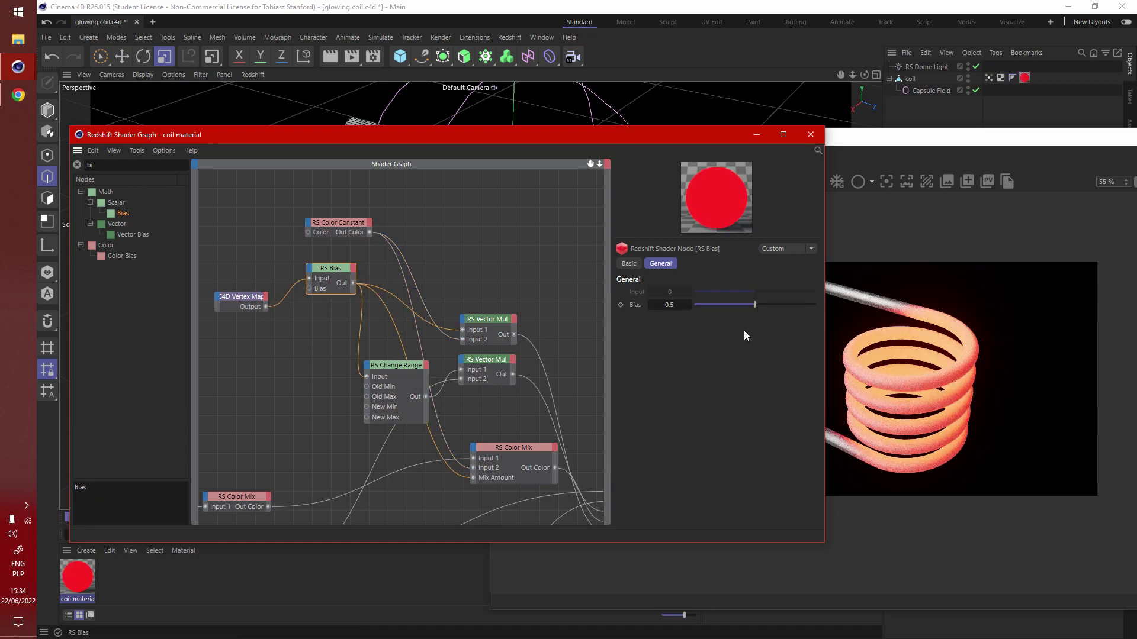
click(738, 305)
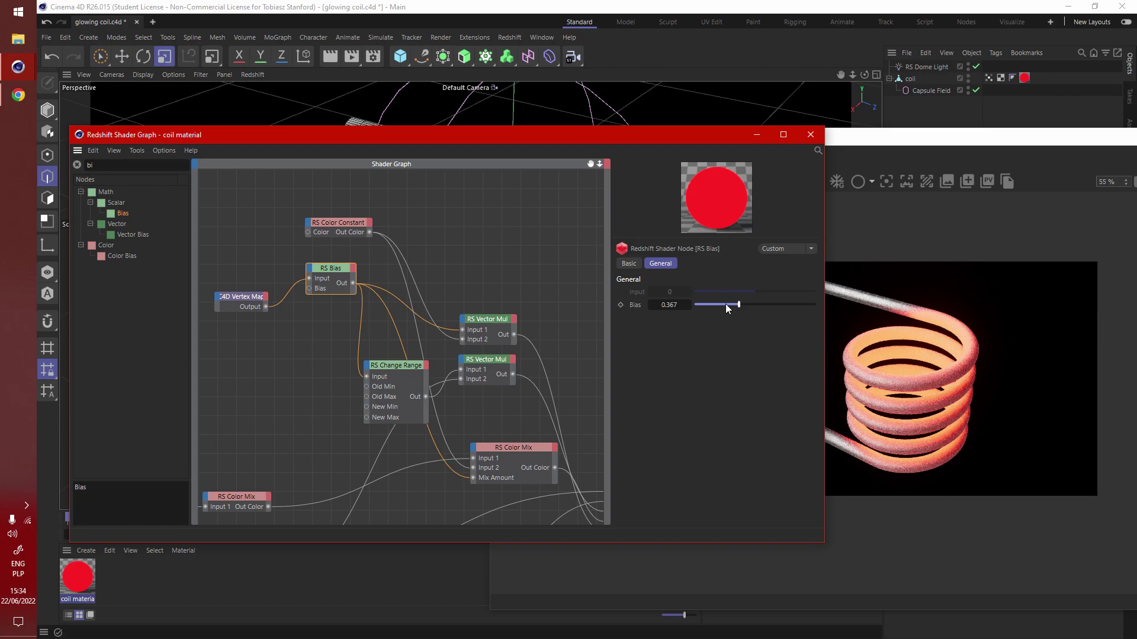
click(724, 304)
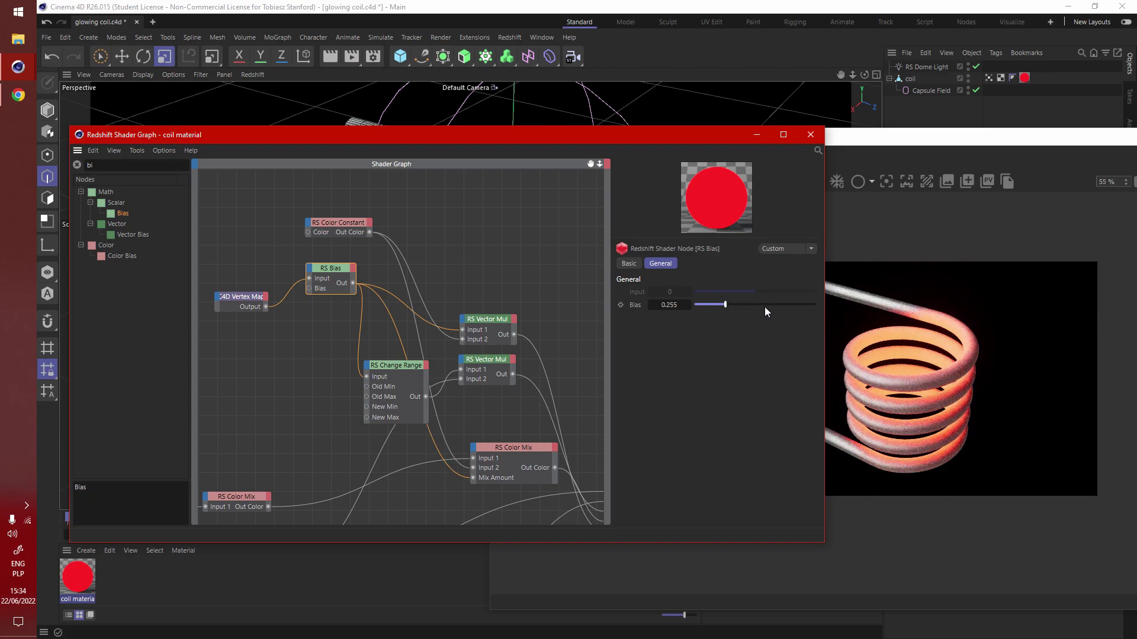
click(786, 305)
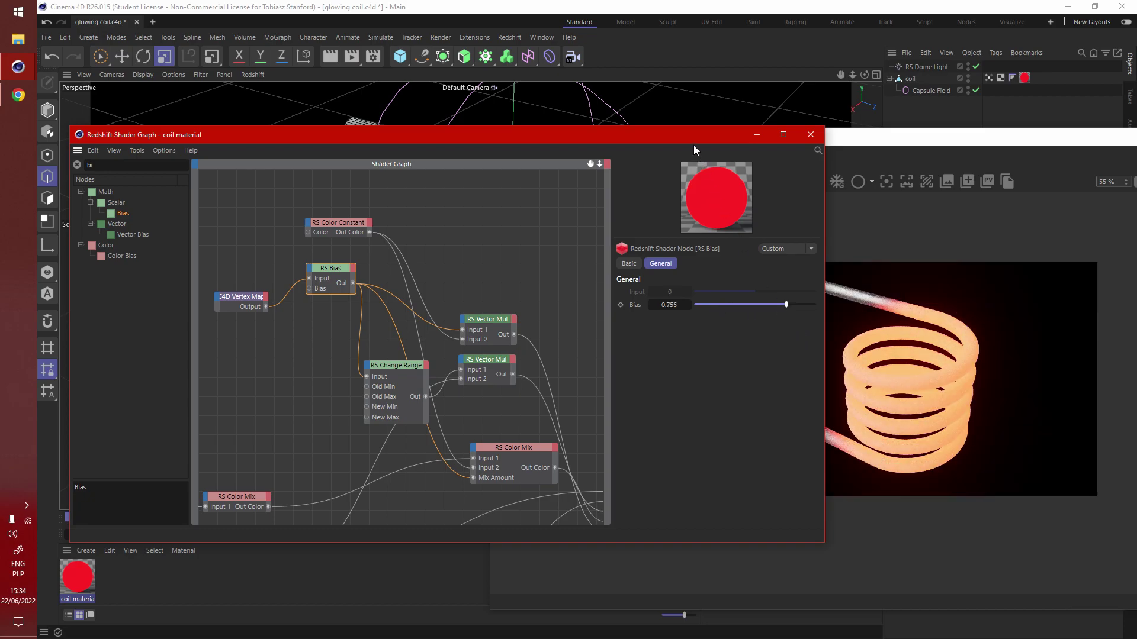
drag(692, 138, 655, 132)
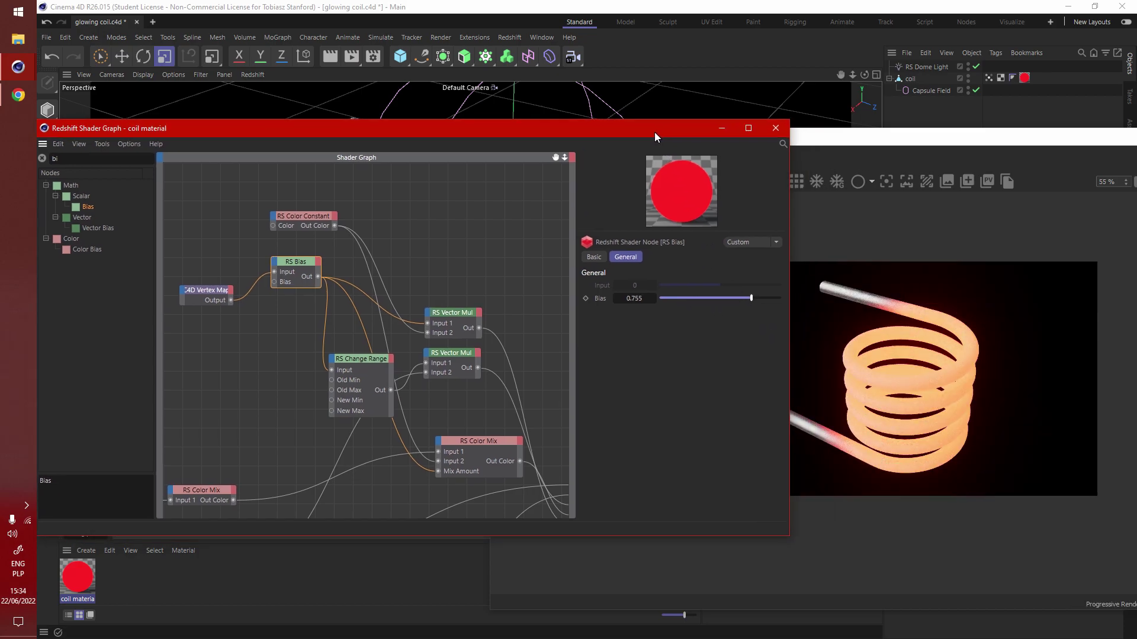
click(765, 297)
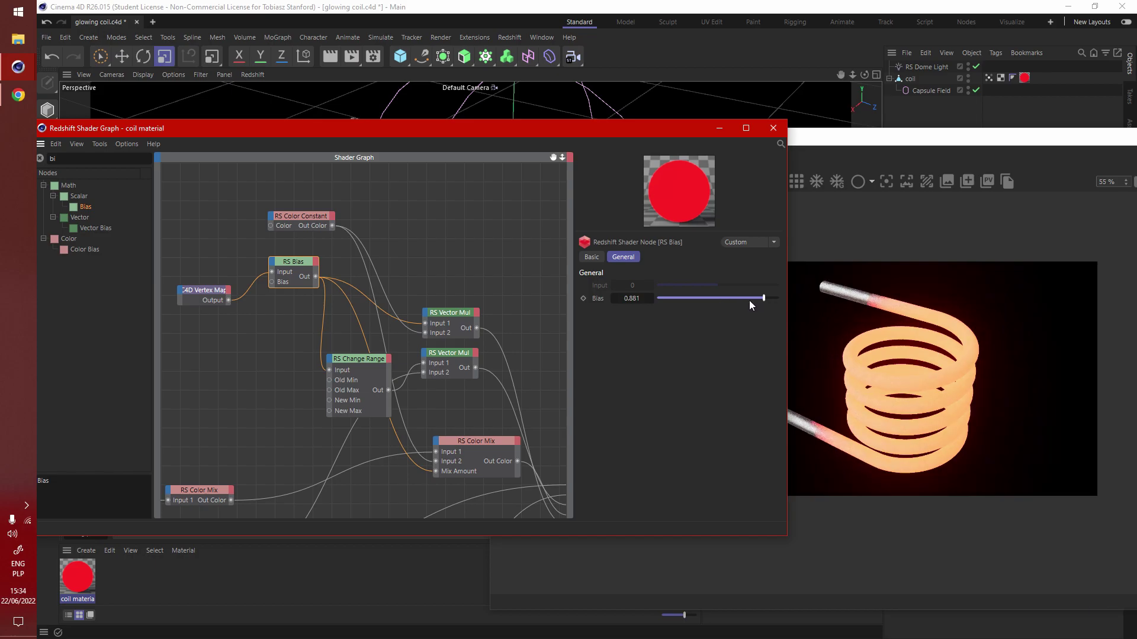
click(733, 298)
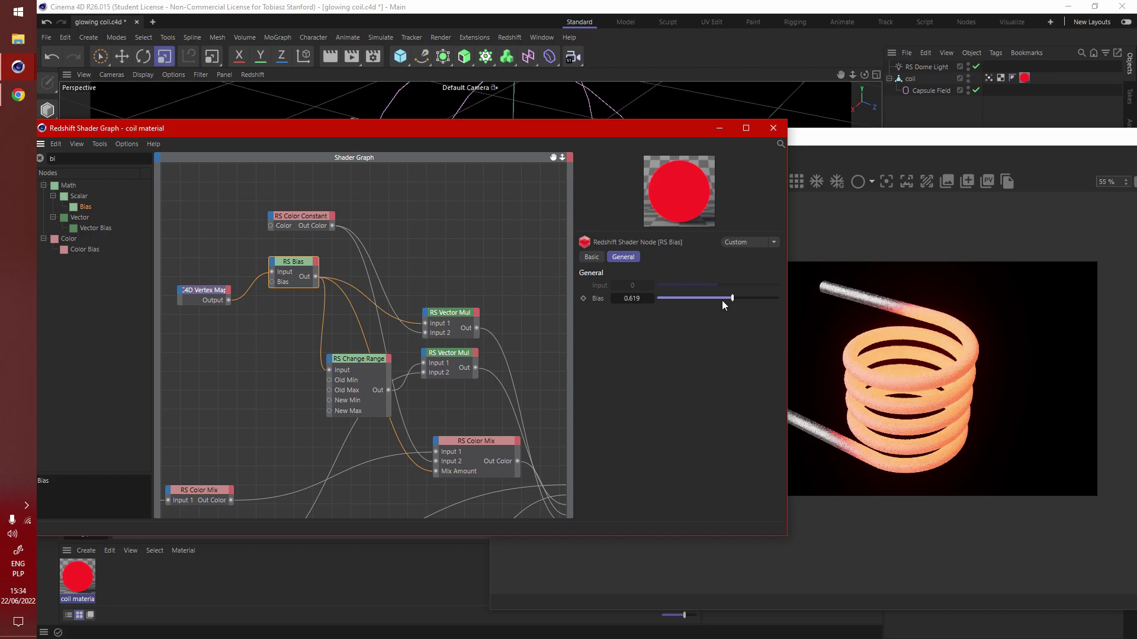
click(682, 298)
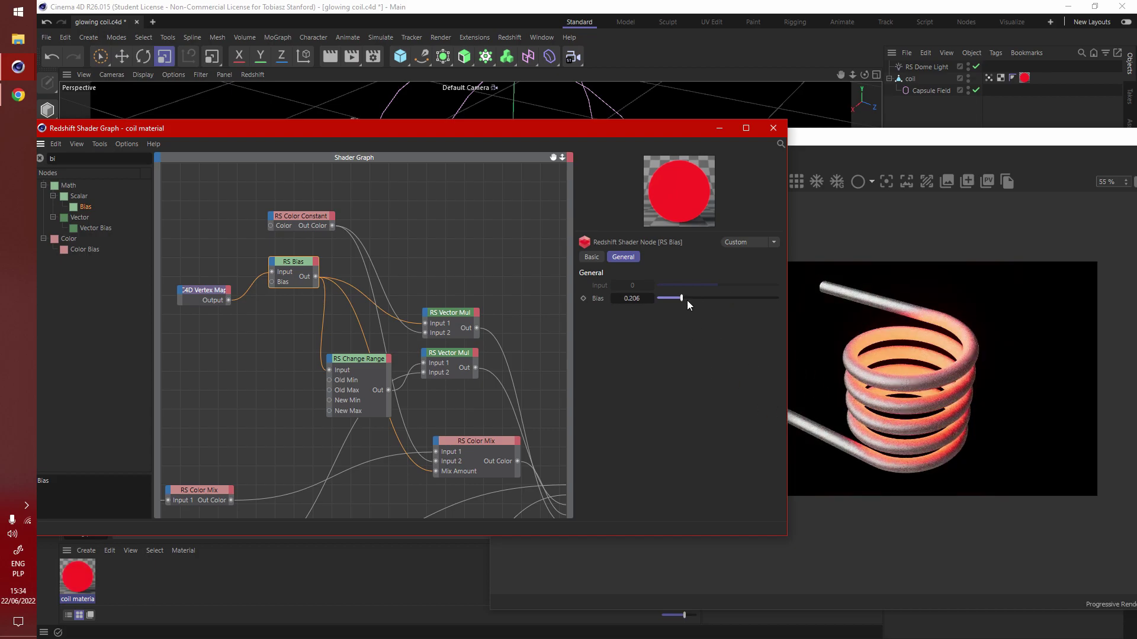
click(699, 298)
click(724, 299)
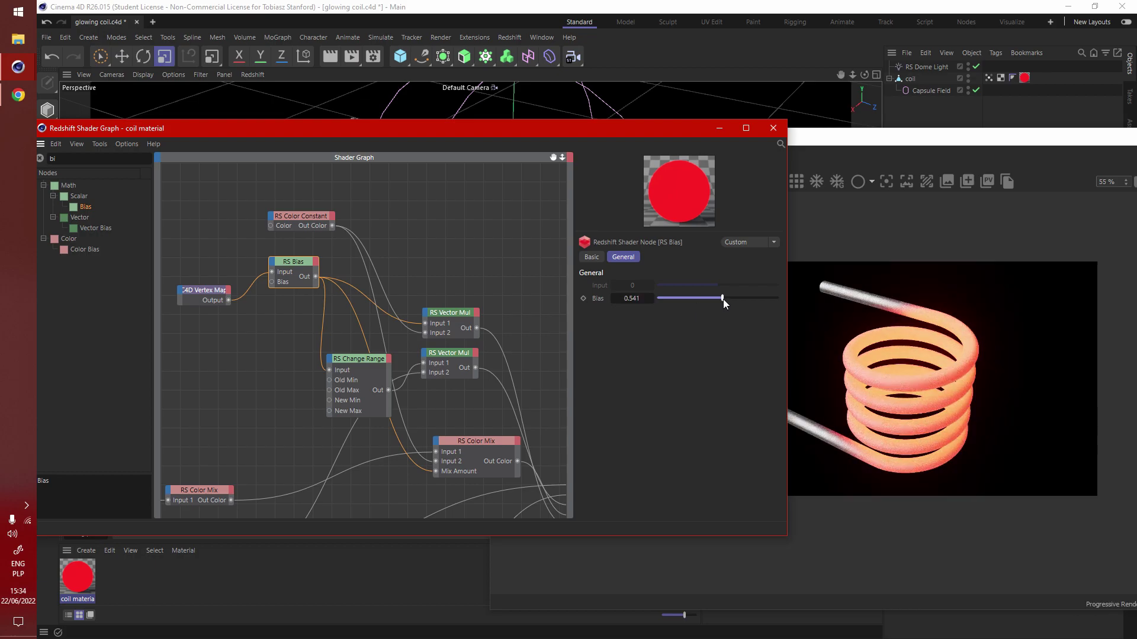
click(720, 301)
drag(636, 142, 659, 136)
Set the RS Color Constant to hue 10°, saturation 95%, value 100%
click(321, 217)
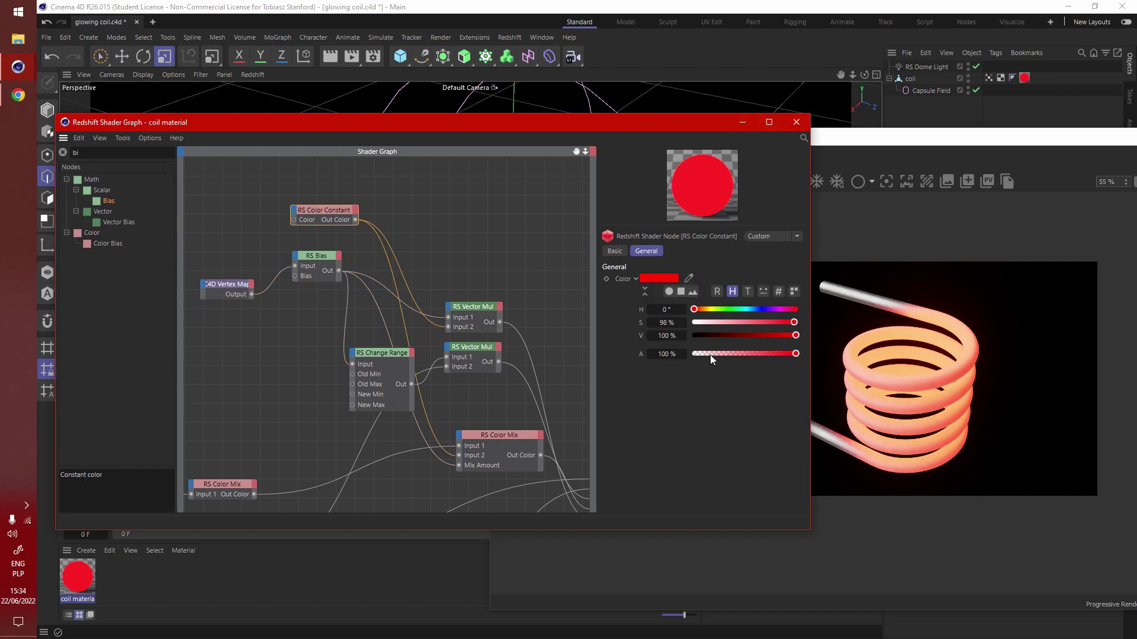
click(794, 324)
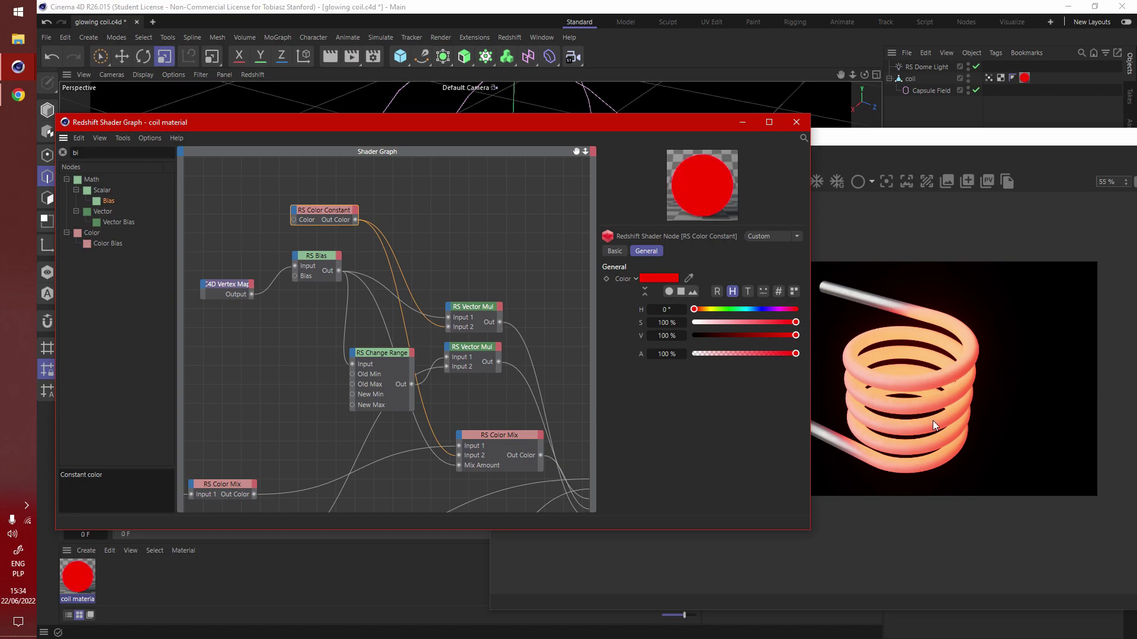
drag(670, 146, 632, 149)
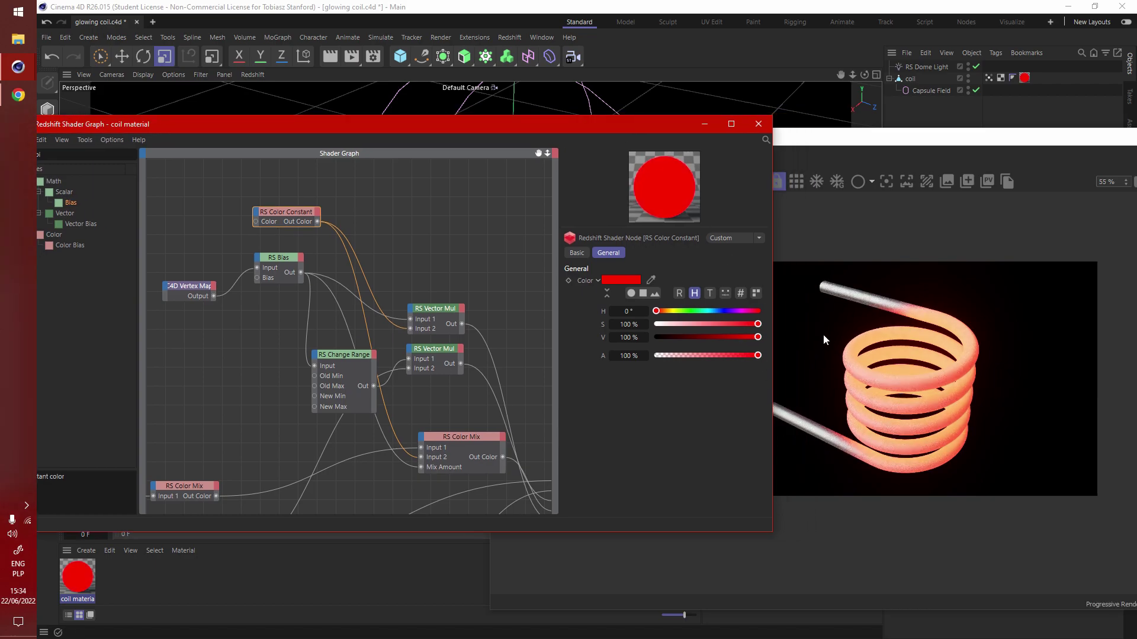
click(737, 324)
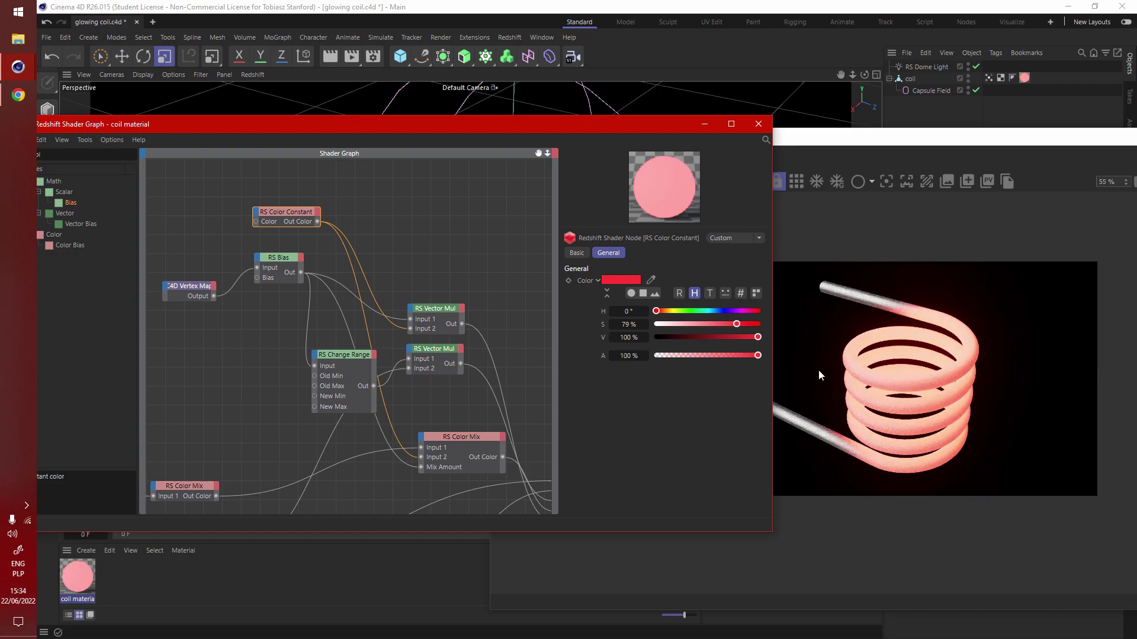
click(748, 324)
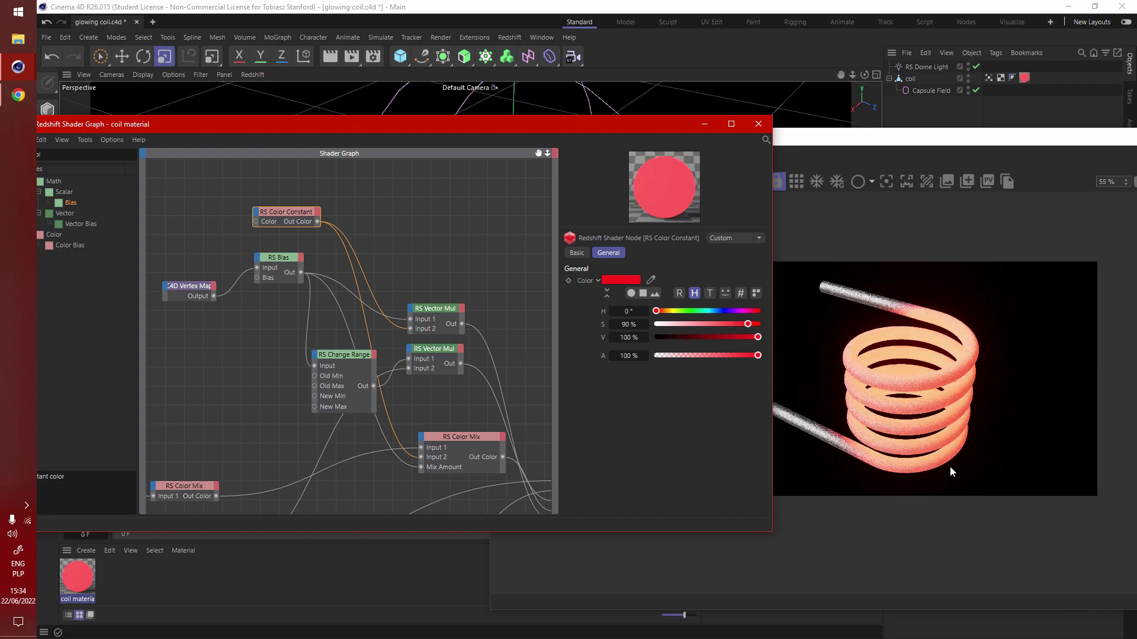
click(660, 311)
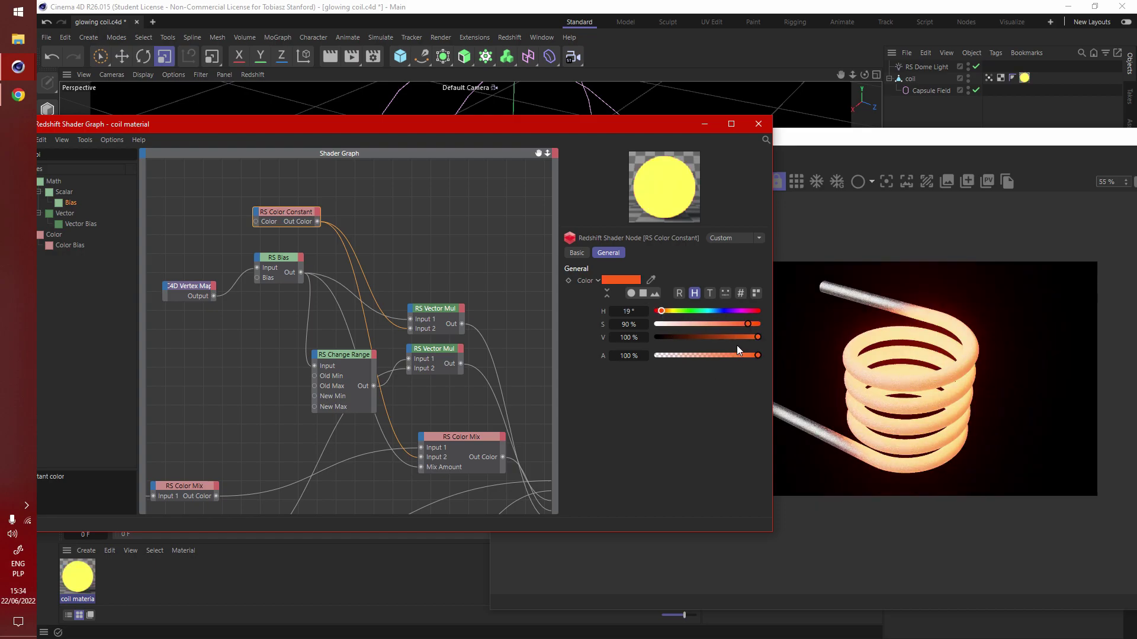
drag(662, 312, 660, 312)
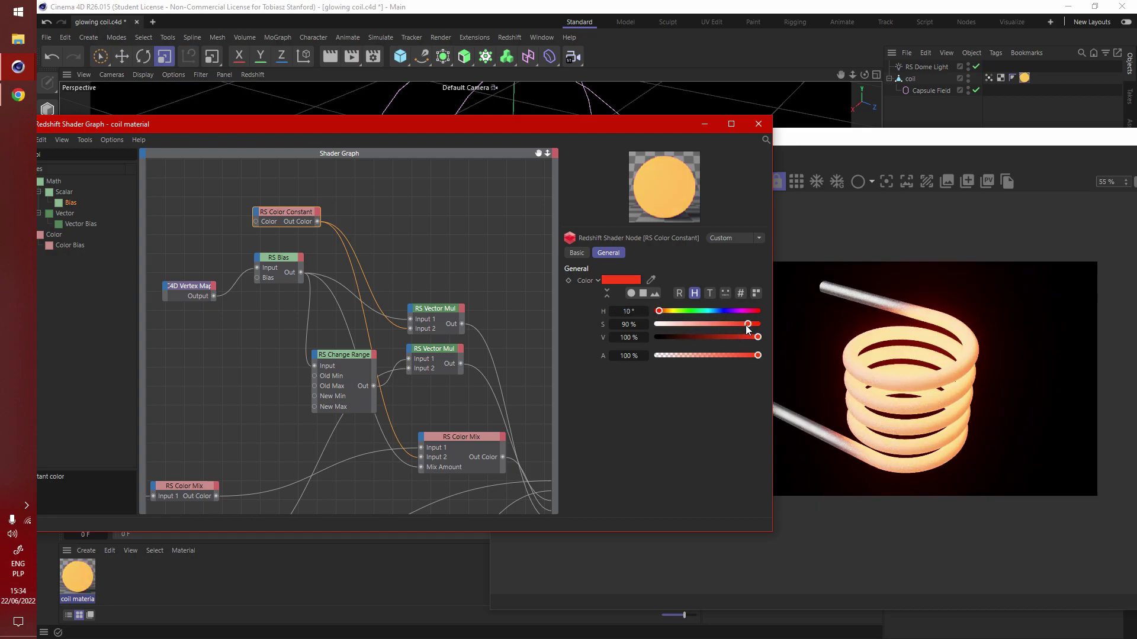
drag(749, 323, 753, 324)
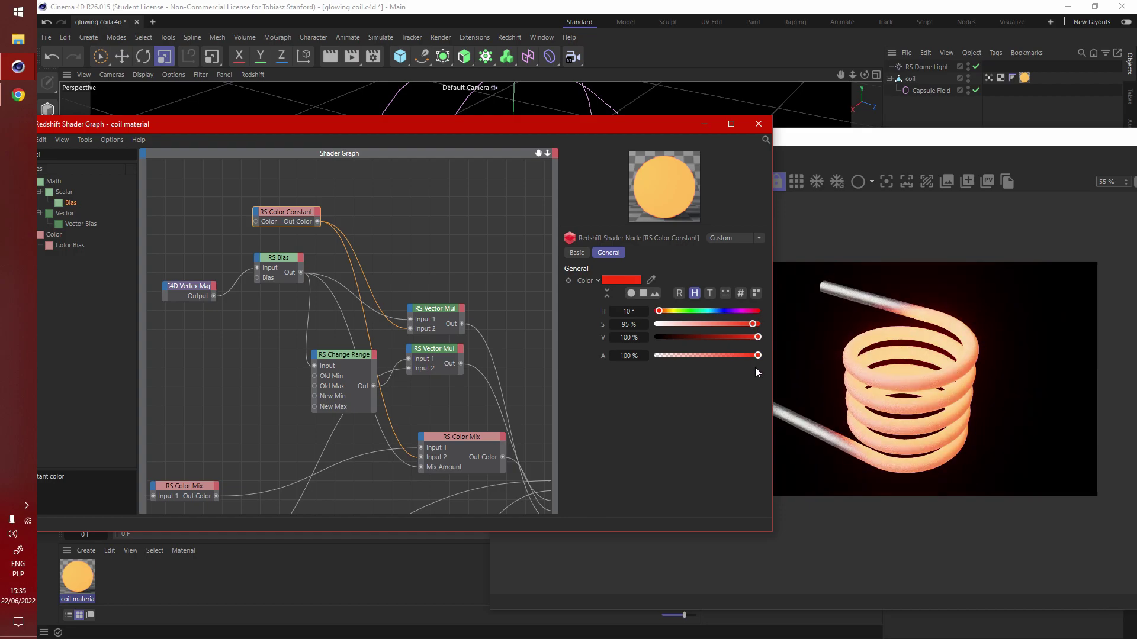
Close the shader graph and show the Redshift RenderView on top, zoomed to 85% on the coil
click(758, 124)
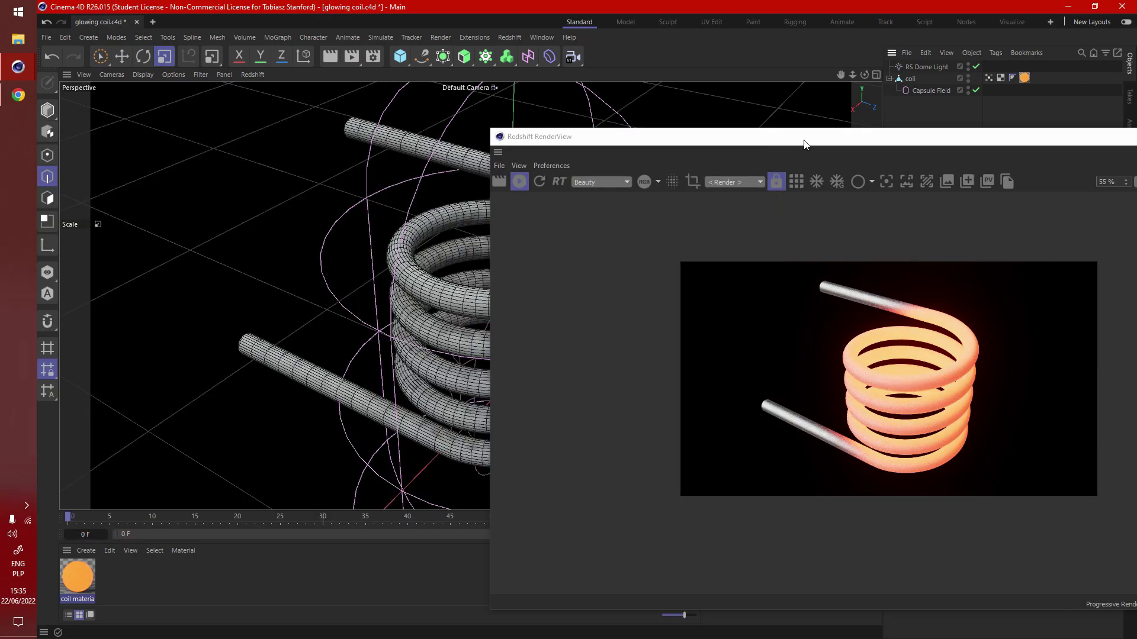
drag(840, 141, 426, 57)
scroll(476, 276, up, 3)
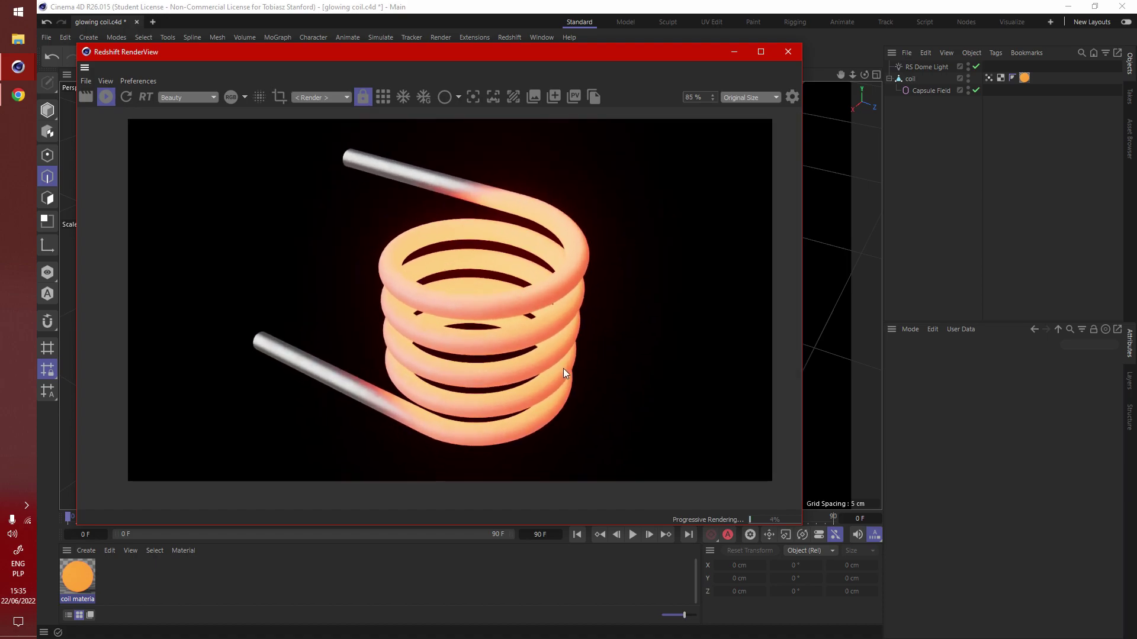
middle_drag(563, 368, 309, 270)
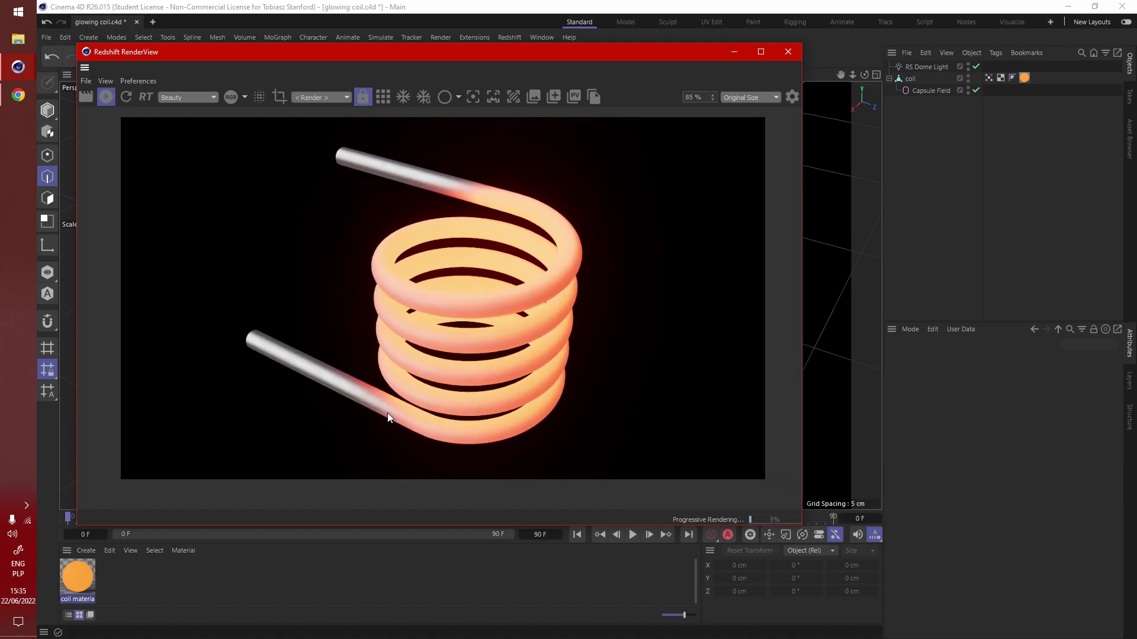